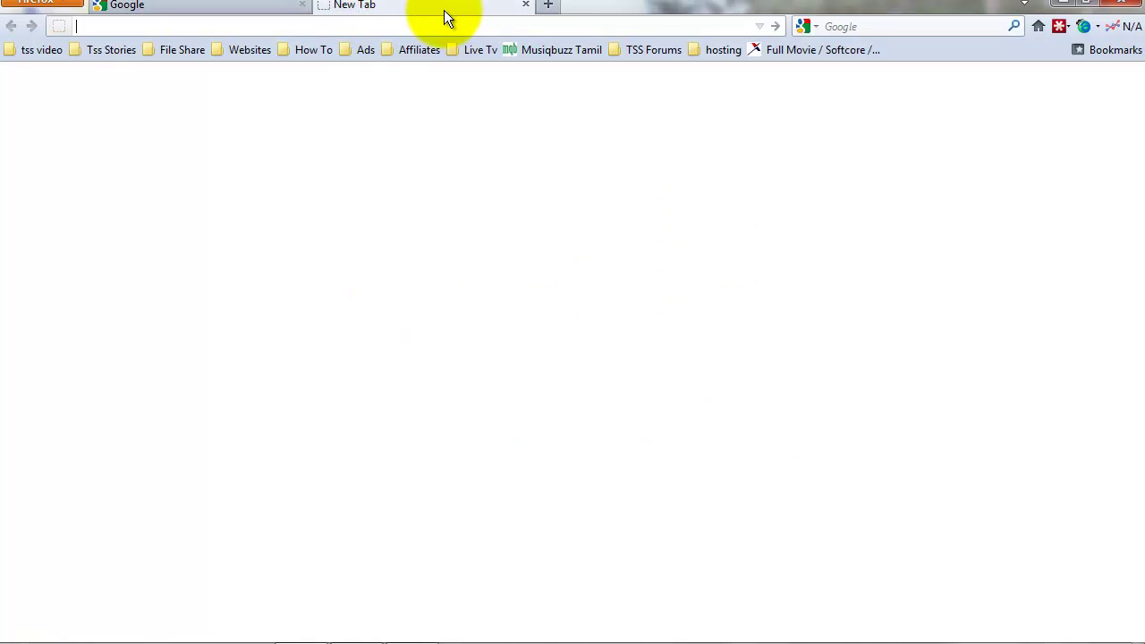
Search Google for 'online meta tag generator'
click(526, 5)
click(256, 7)
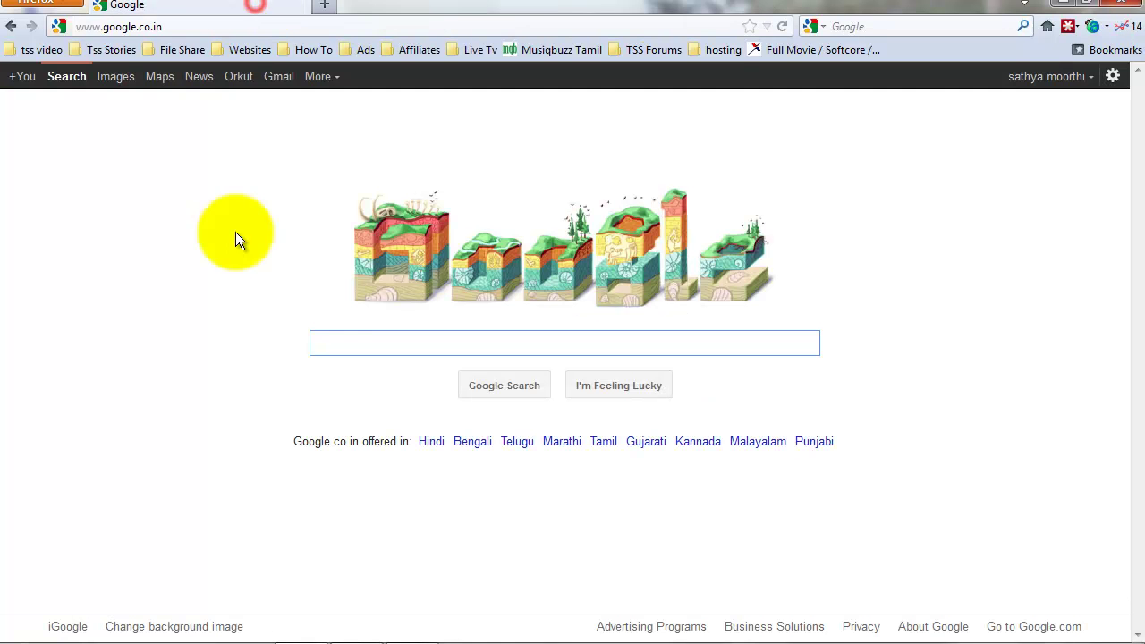
click(327, 344)
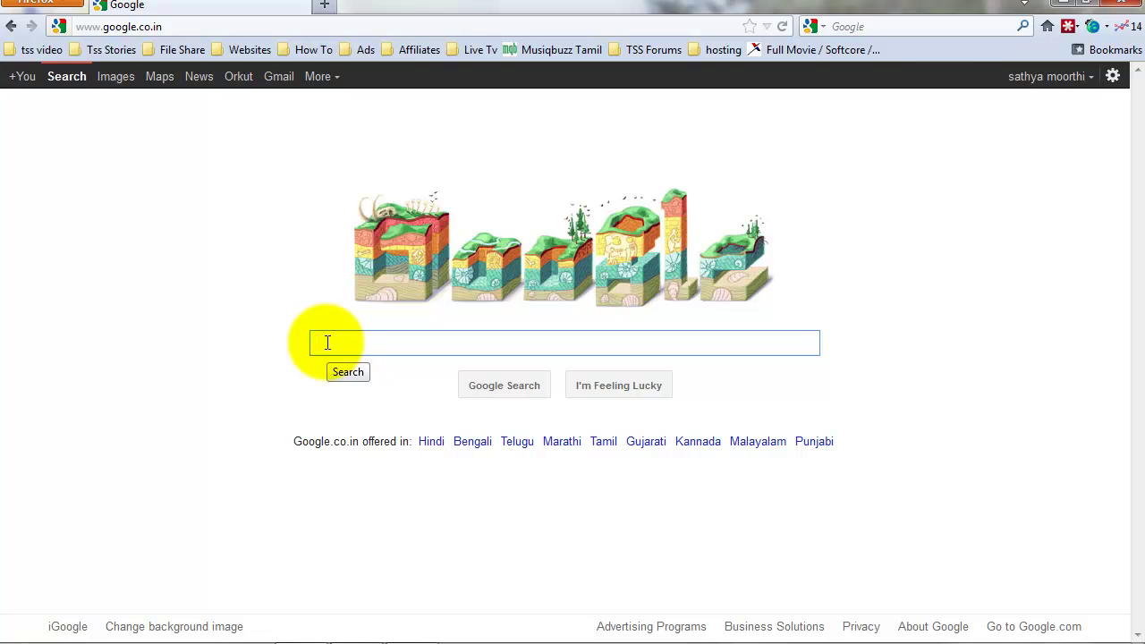
text(how to)
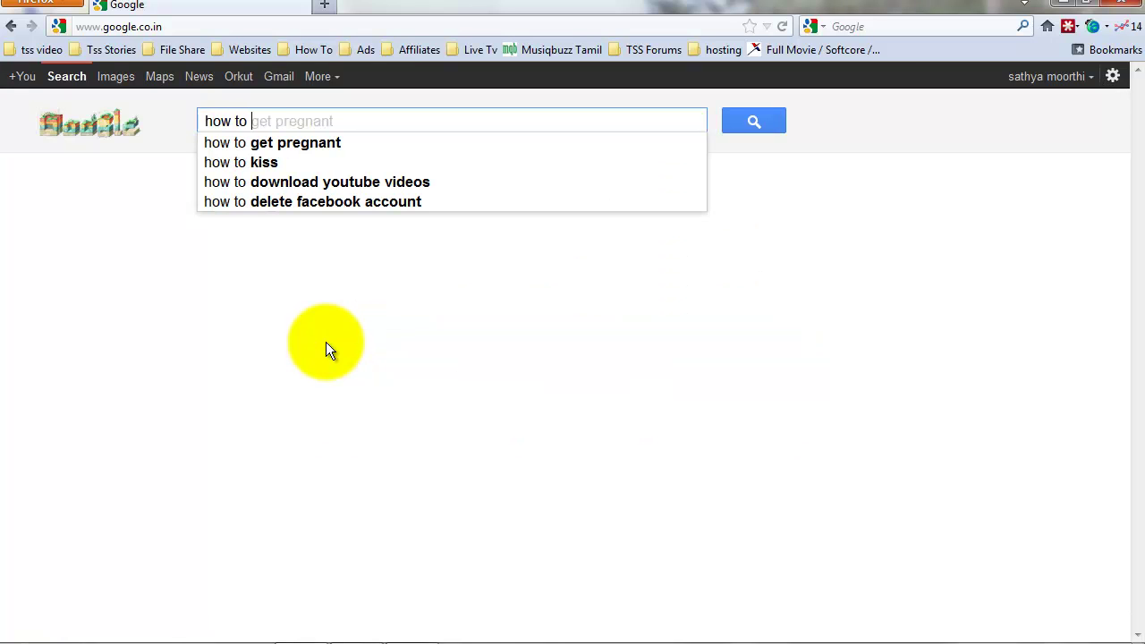
key(BackSpace)
key(BackSpace)
key(BackSpace)
key(BackSpace)
key(BackSpace)
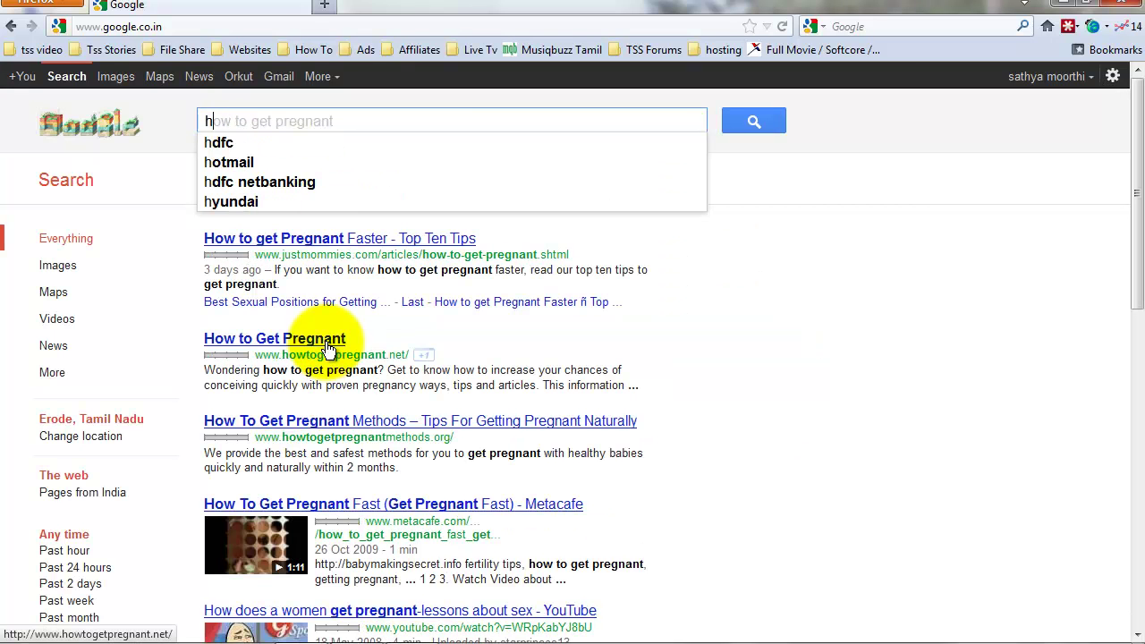
key(BackSpace)
text(ob)
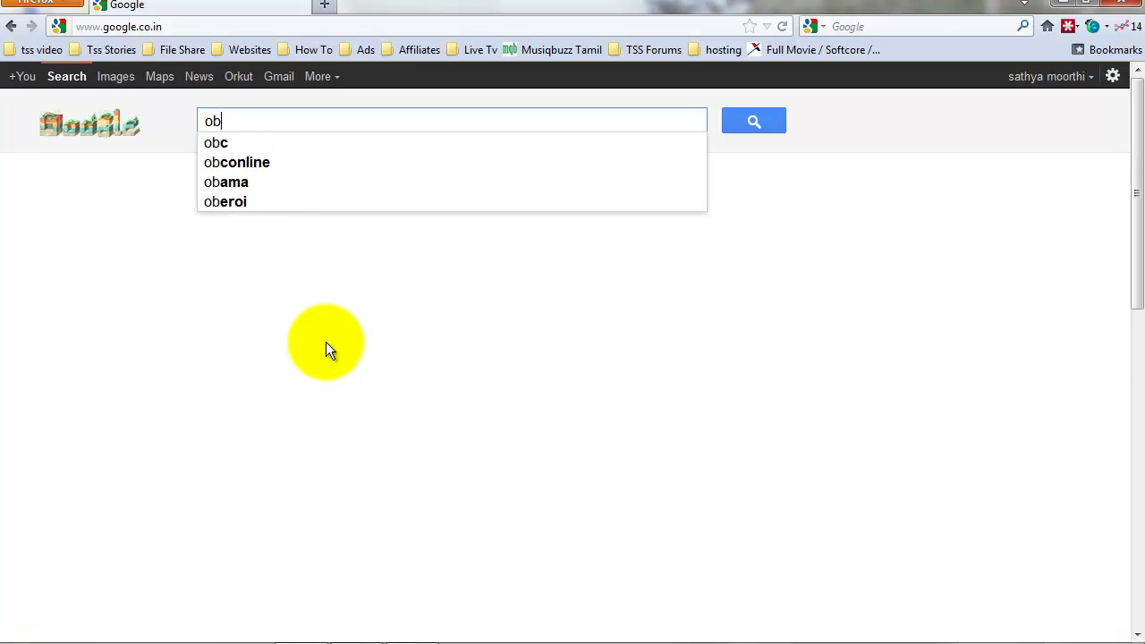
key(BackSpace)
text(nline me)
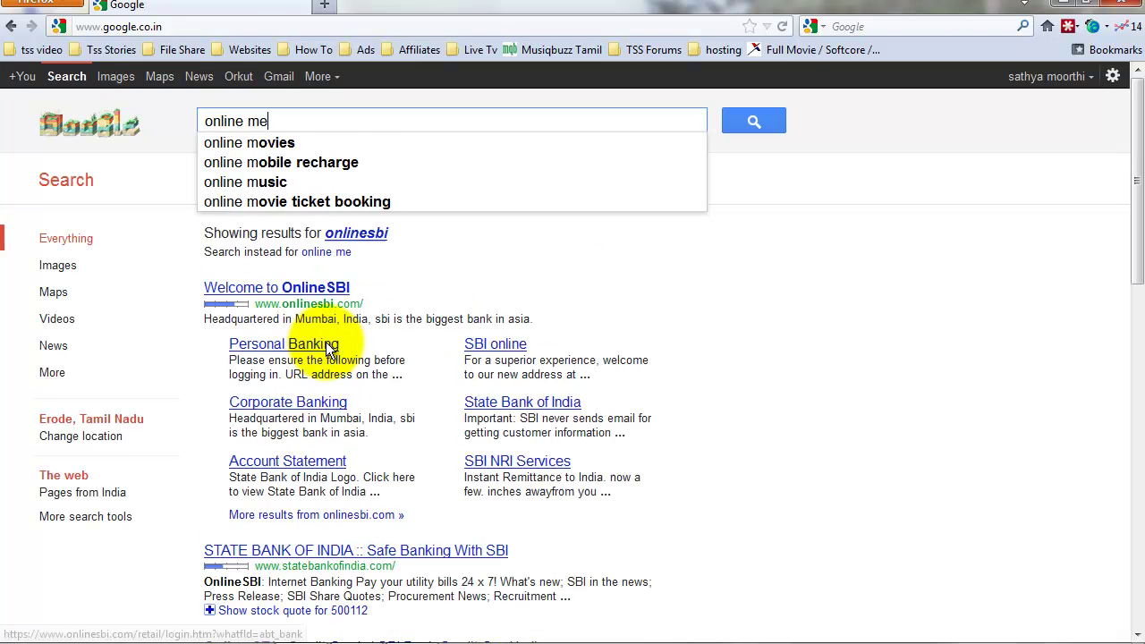
text(ta tag)
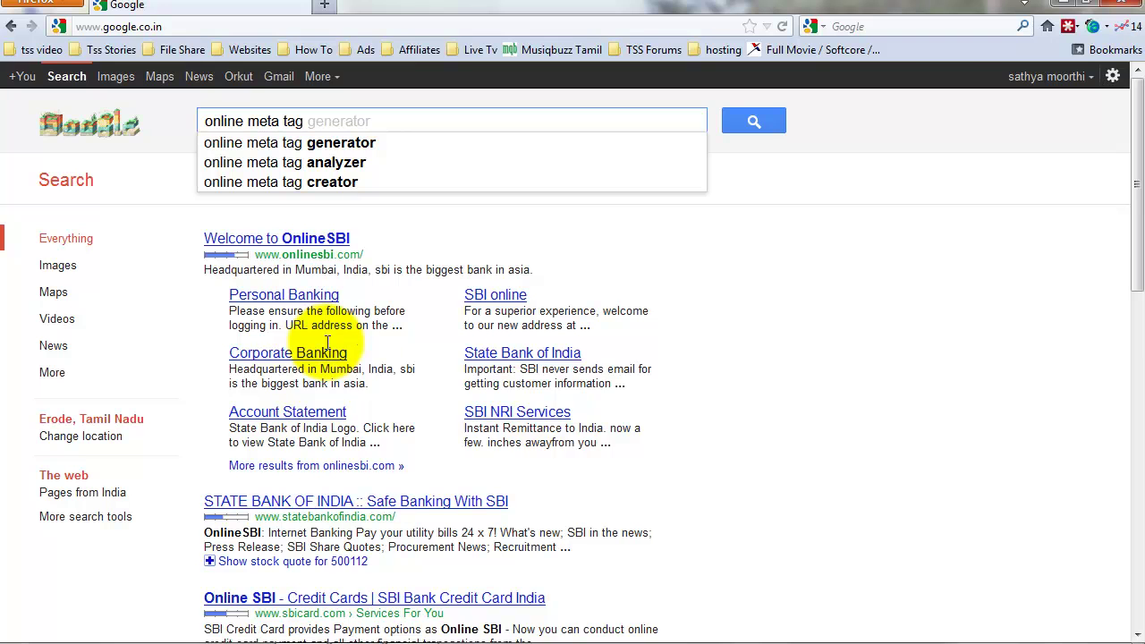
click(370, 143)
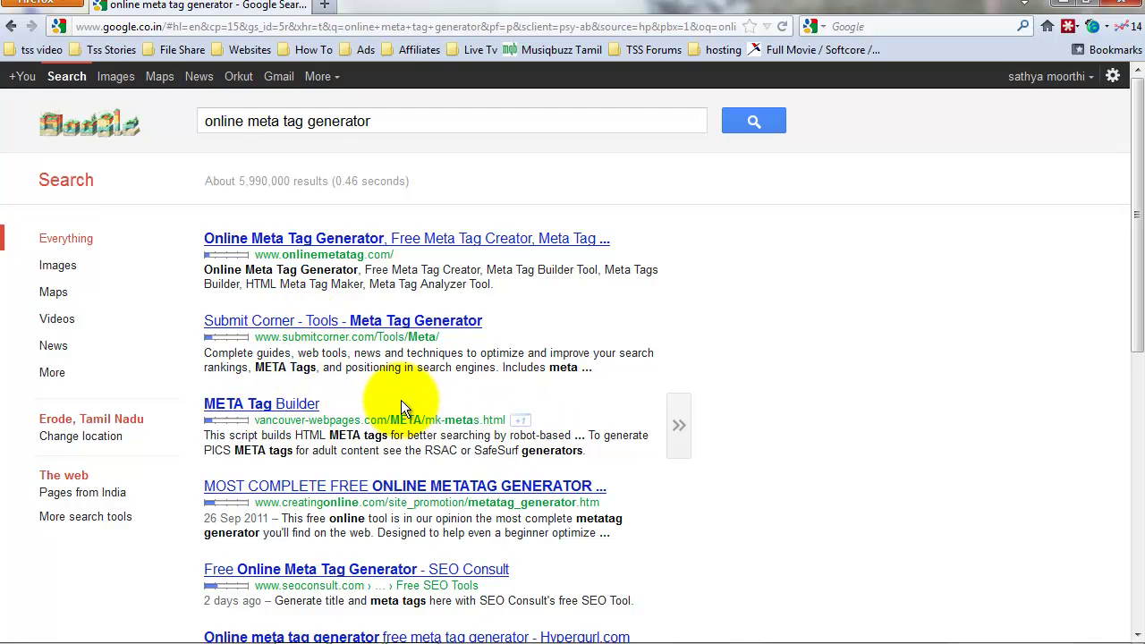
Open the seotools.bloggertricks.com meta tags generator result in a new tab and switch to it
scroll(246, 323, down, 1)
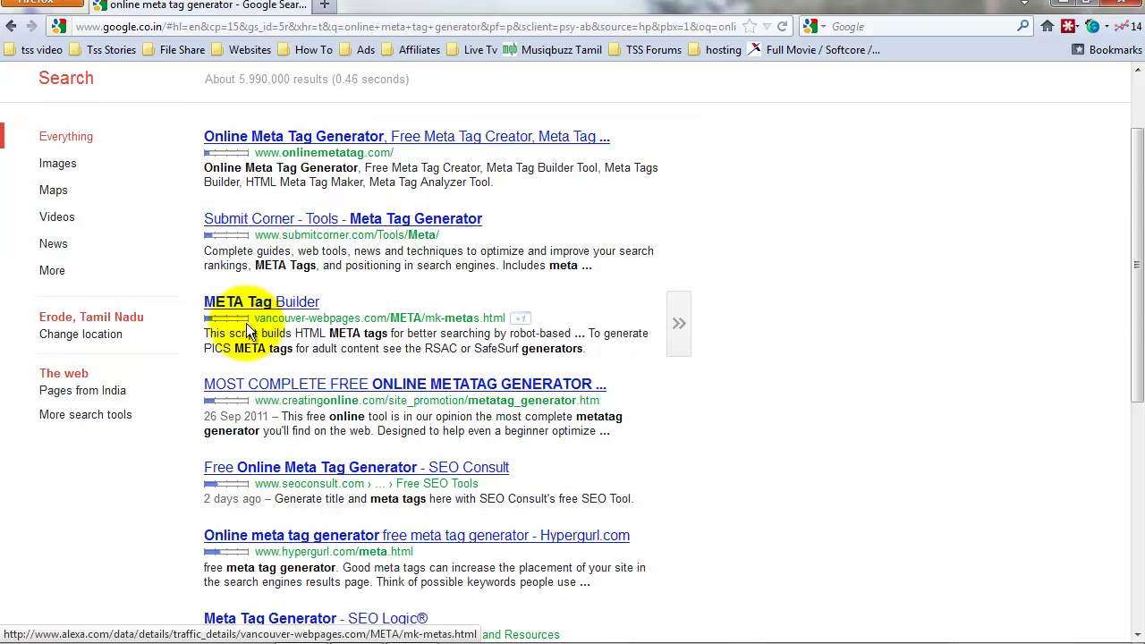
scroll(247, 321, down, 1)
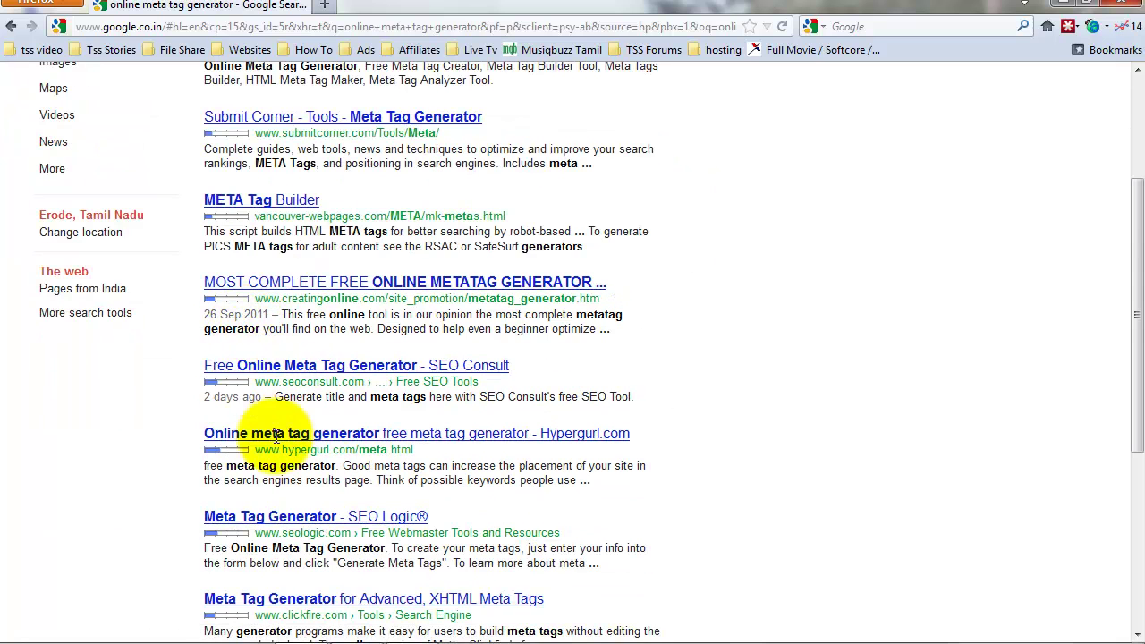
scroll(332, 462, down, 1)
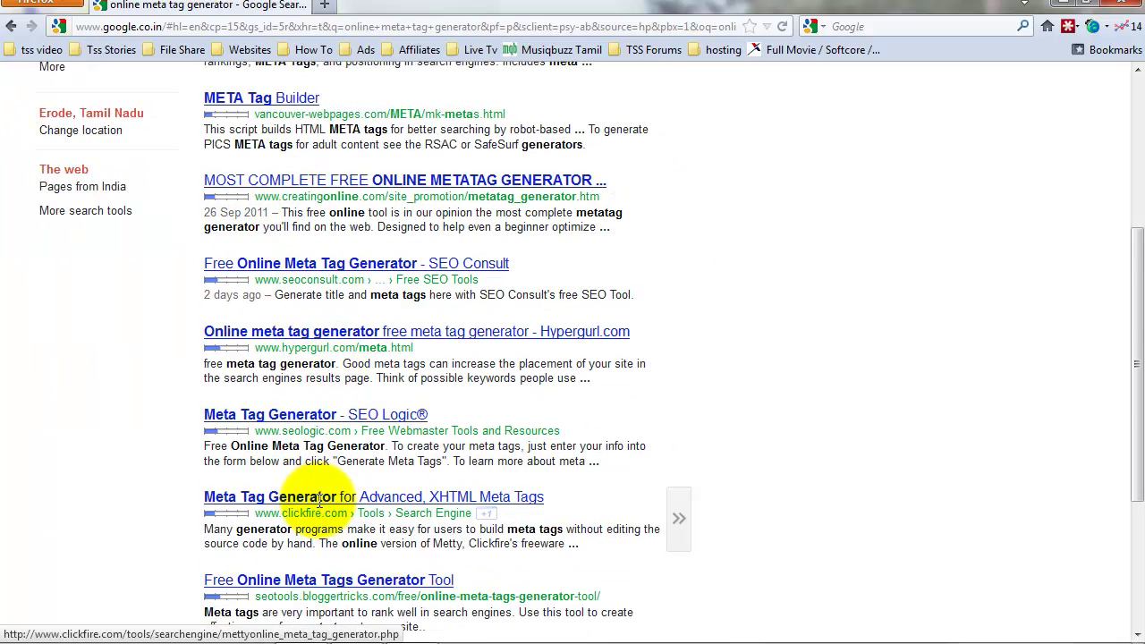
scroll(269, 496, down, 1)
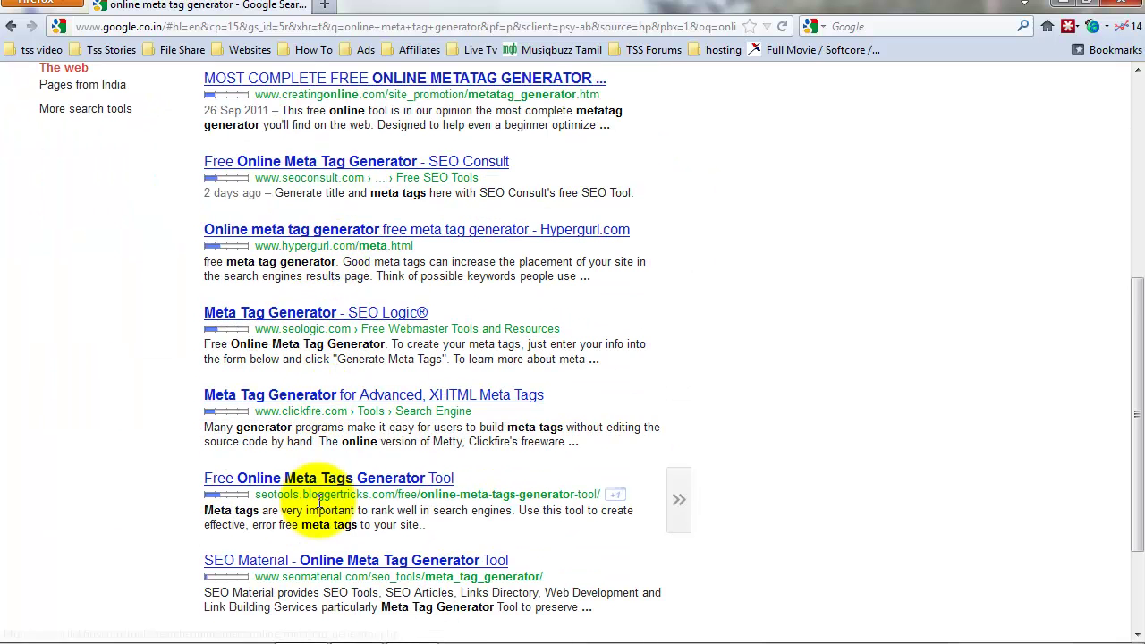
middle_click(266, 486)
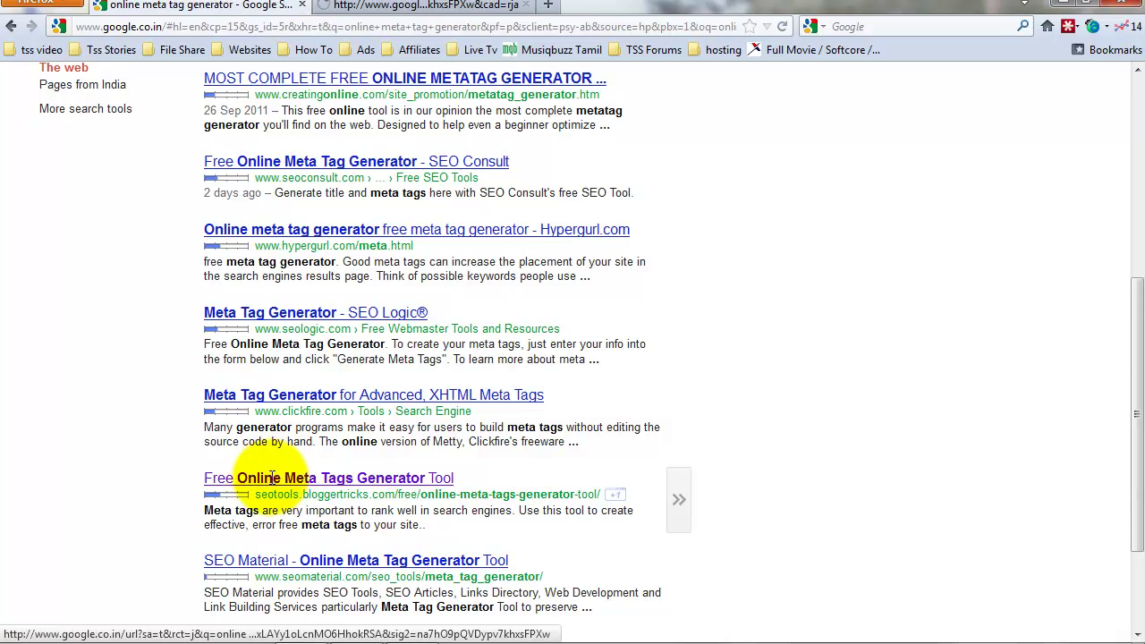
click(402, 5)
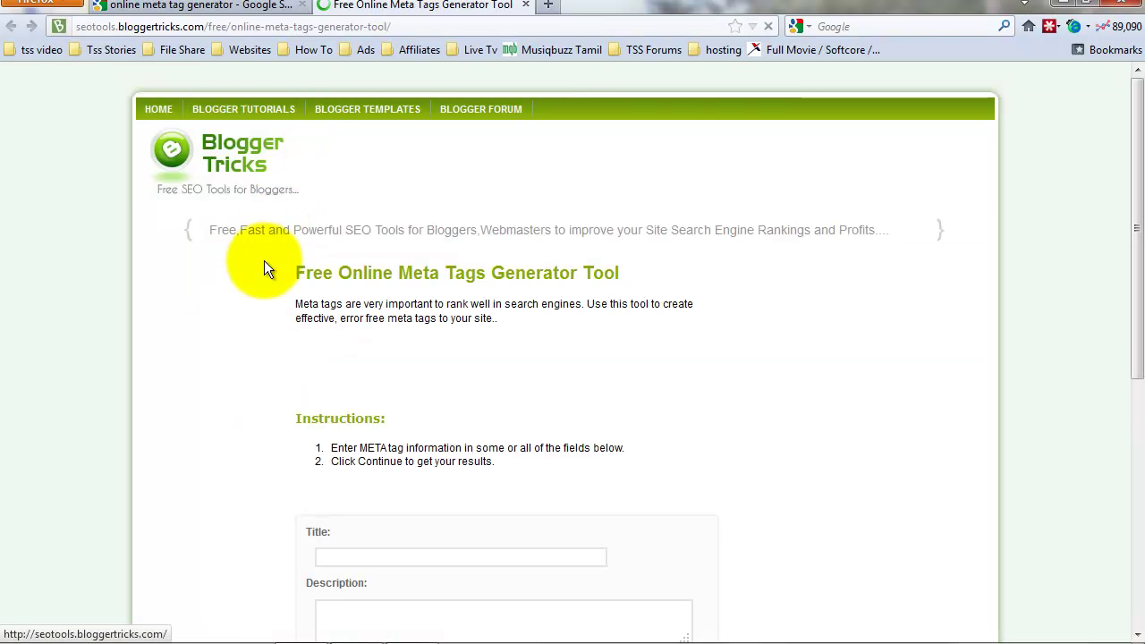
Enter 'Websitle' as the meta title in the generator's Title field
scroll(294, 312, down, 3)
scroll(293, 312, down, 2)
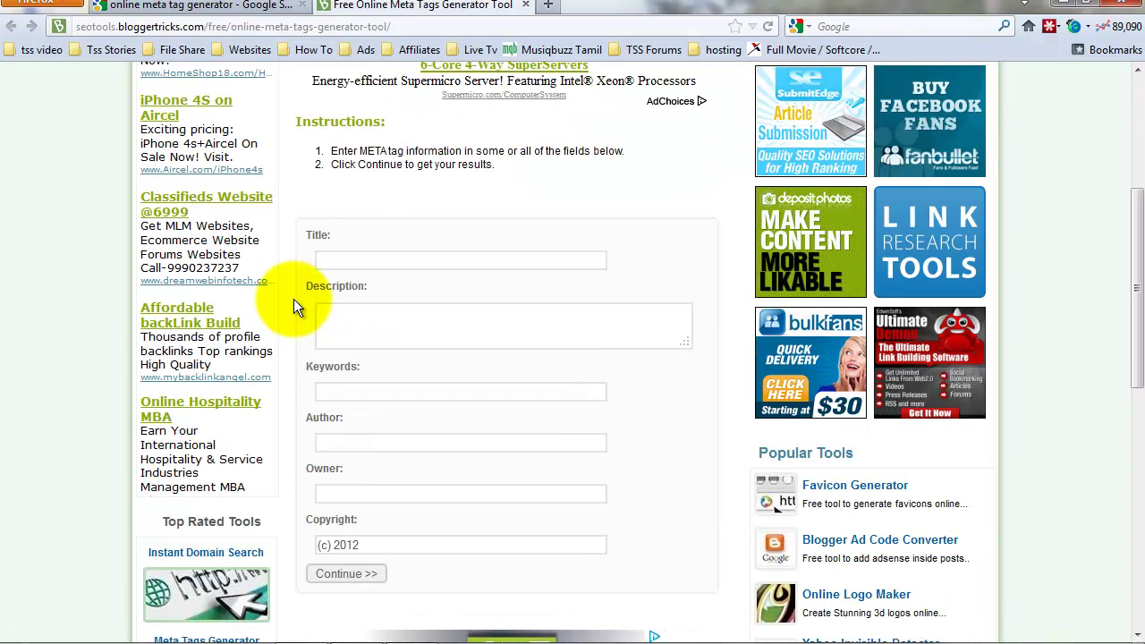
click(347, 259)
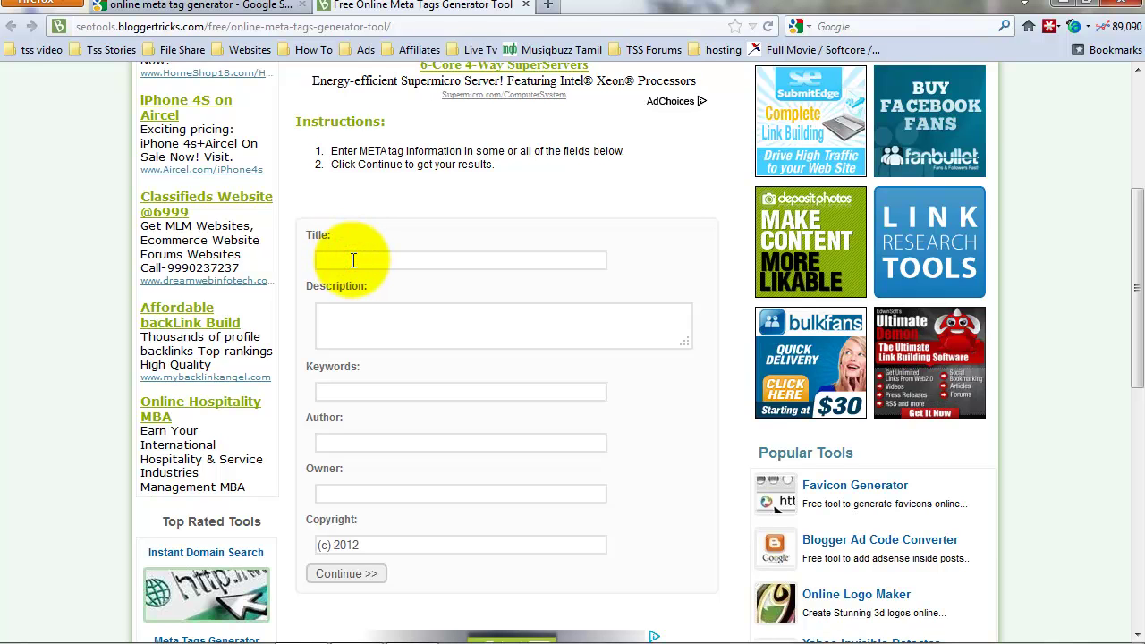
text(Web )
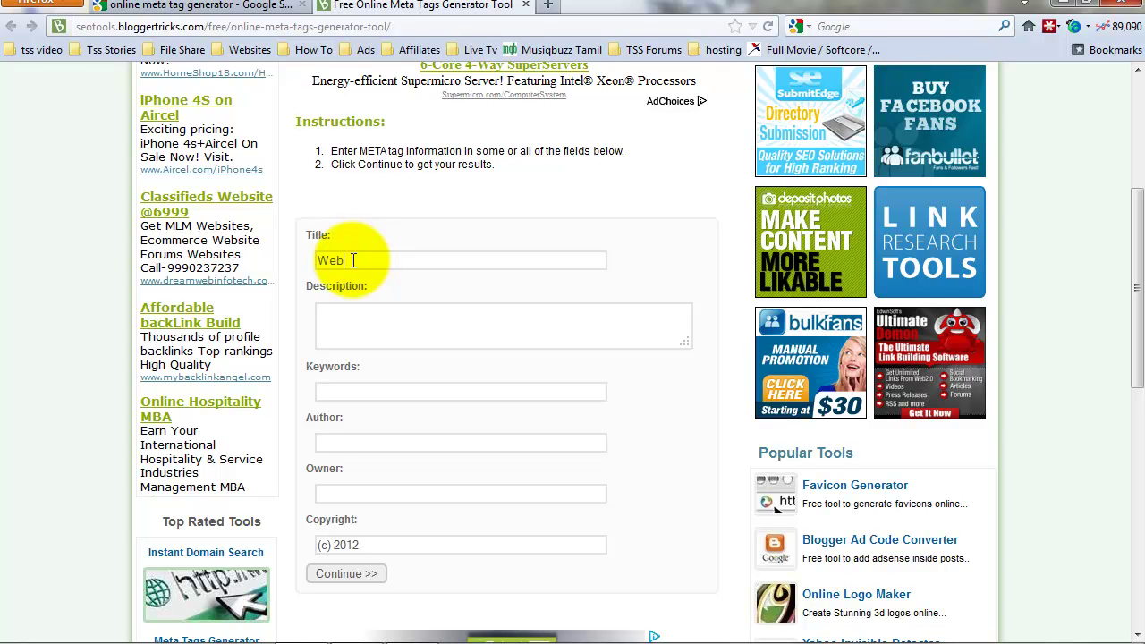
text(Site)
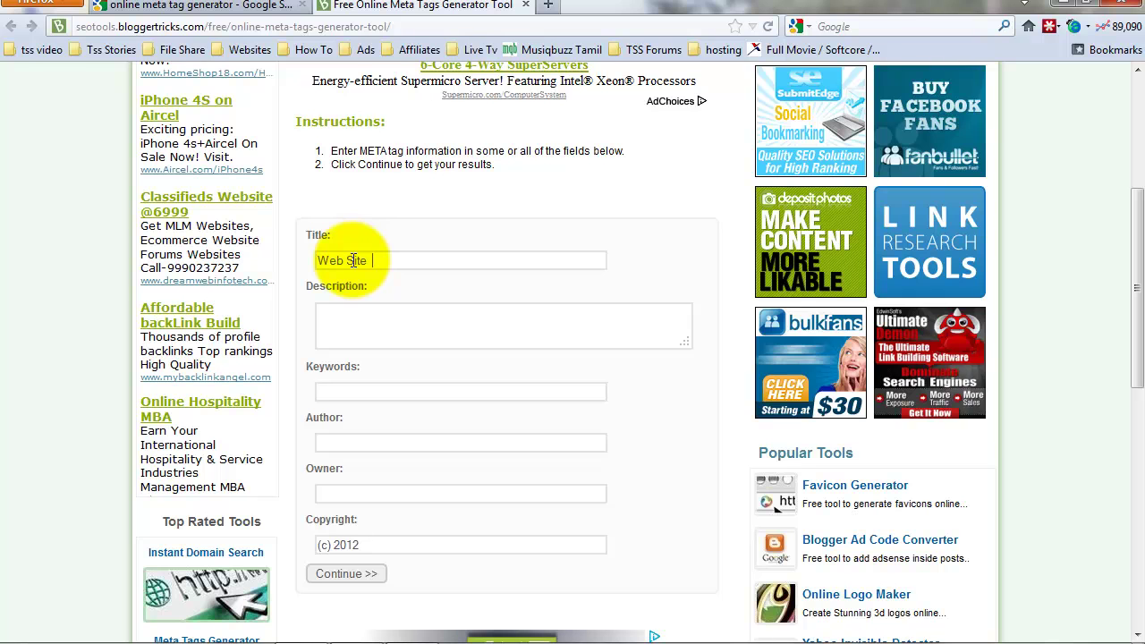
key(BackSpace)
key(BackSpace)
key(BackSpace)
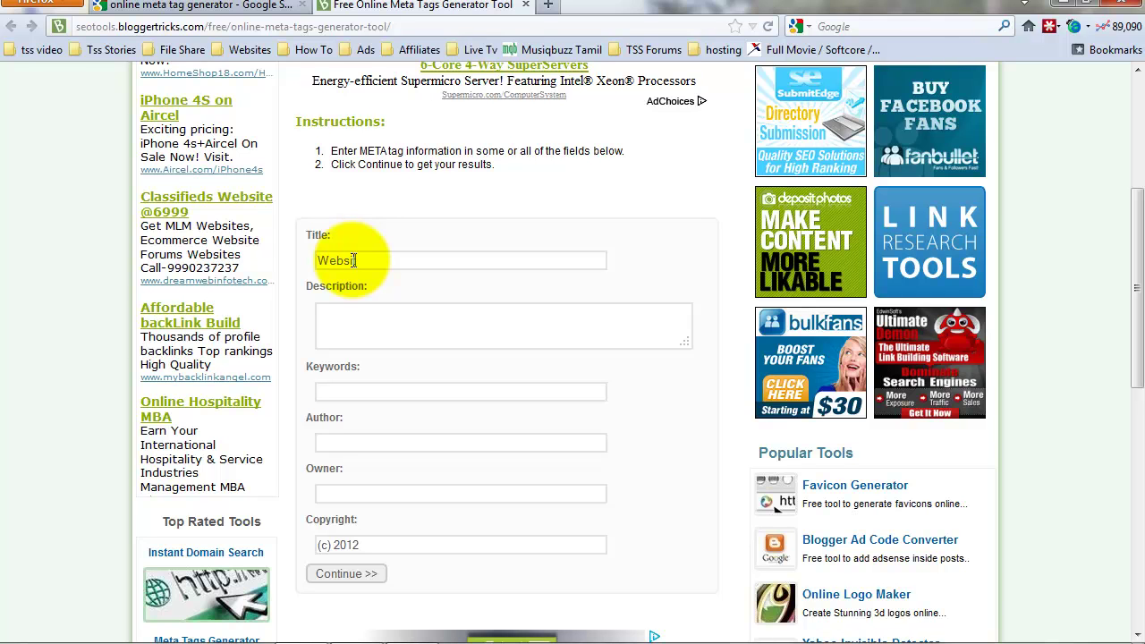
double_click(460, 260)
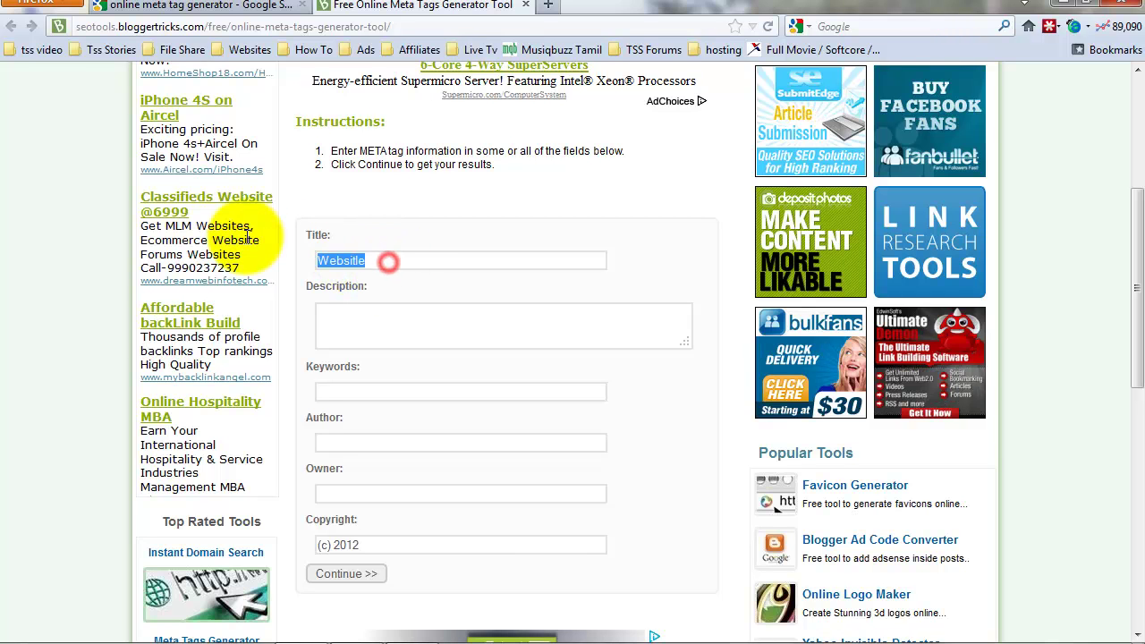
Fill the Description with 'How to create meta tags for blogger'
click(396, 328)
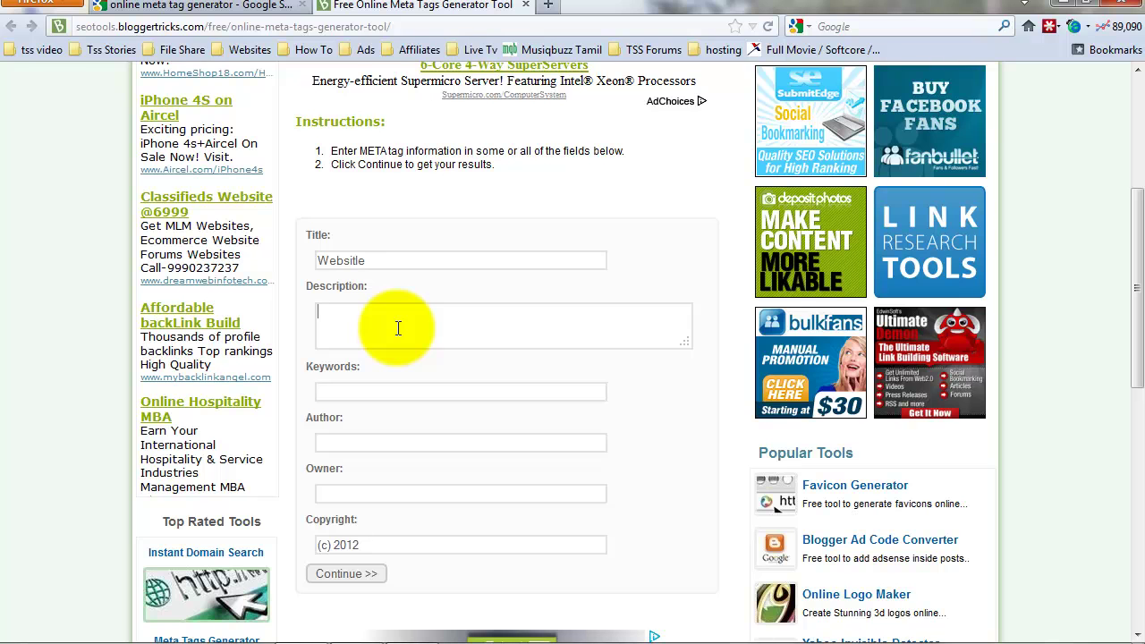
text(B)
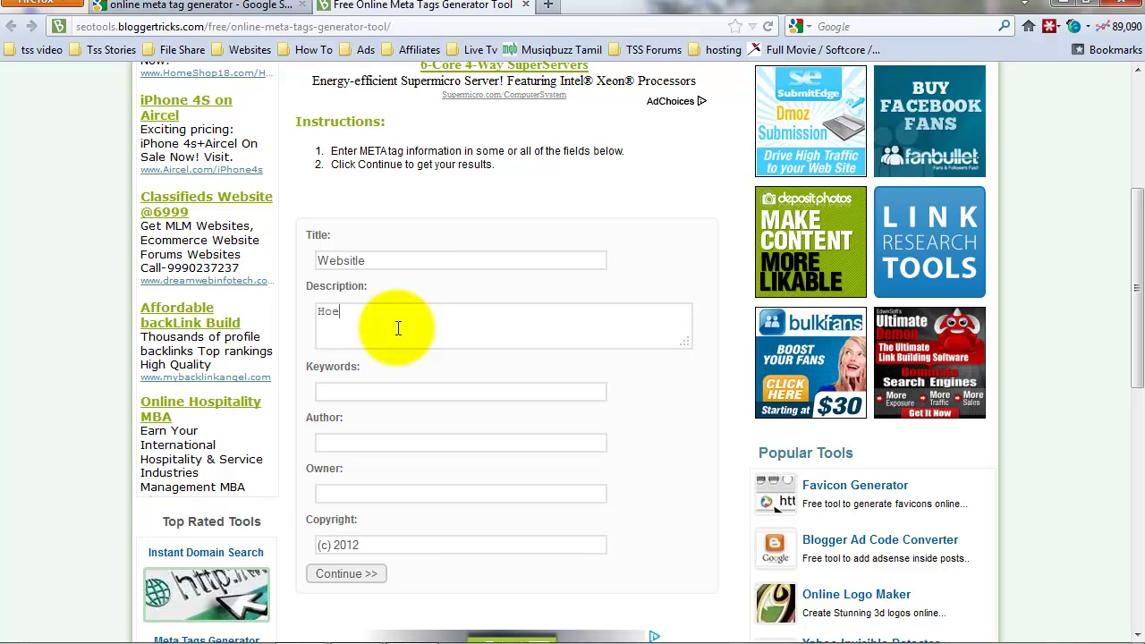
text(w)
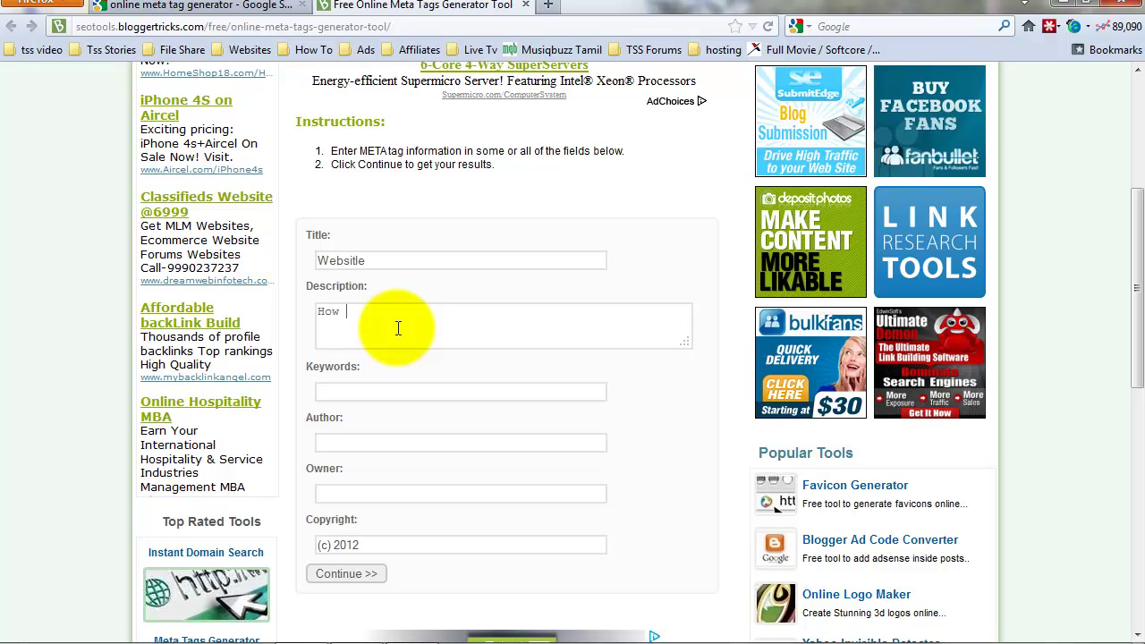
text(to cre)
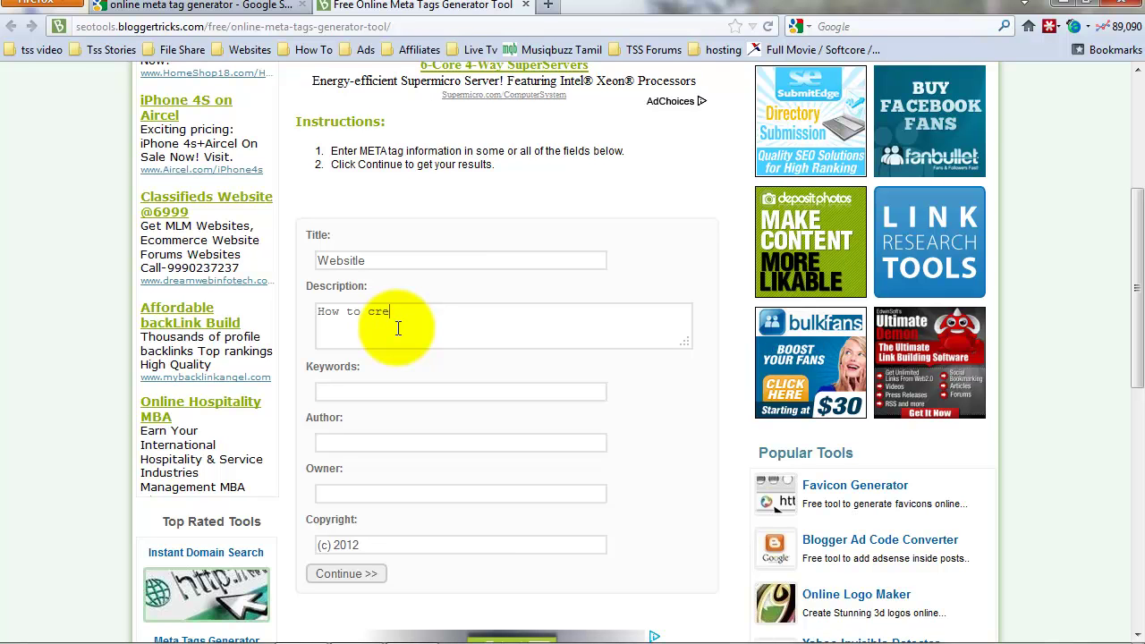
text(ate meta)
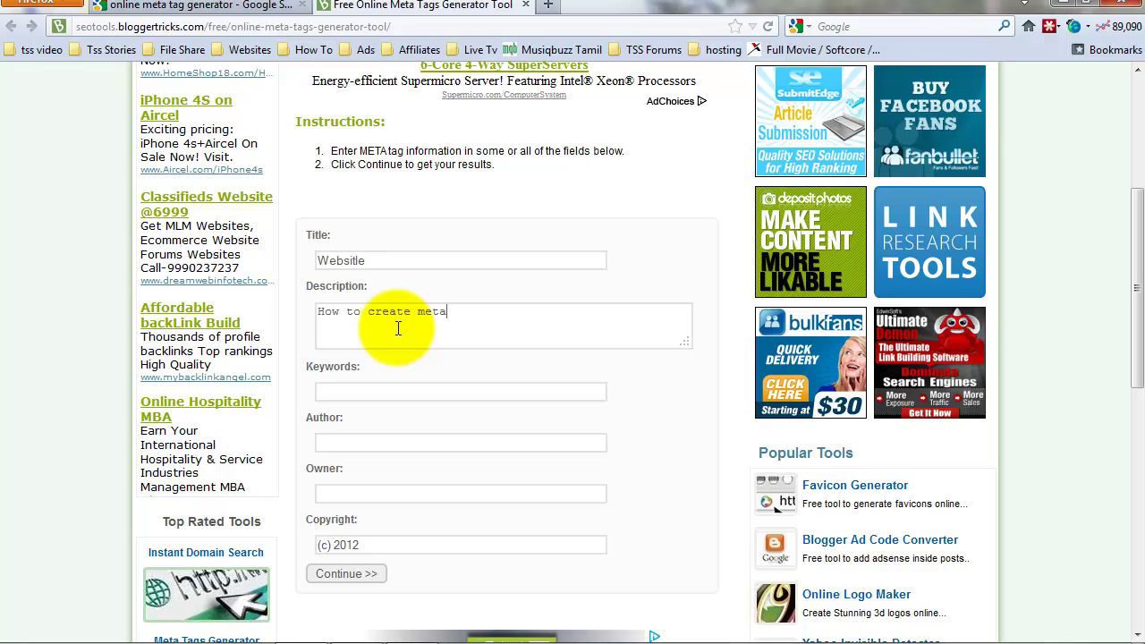
text( t )
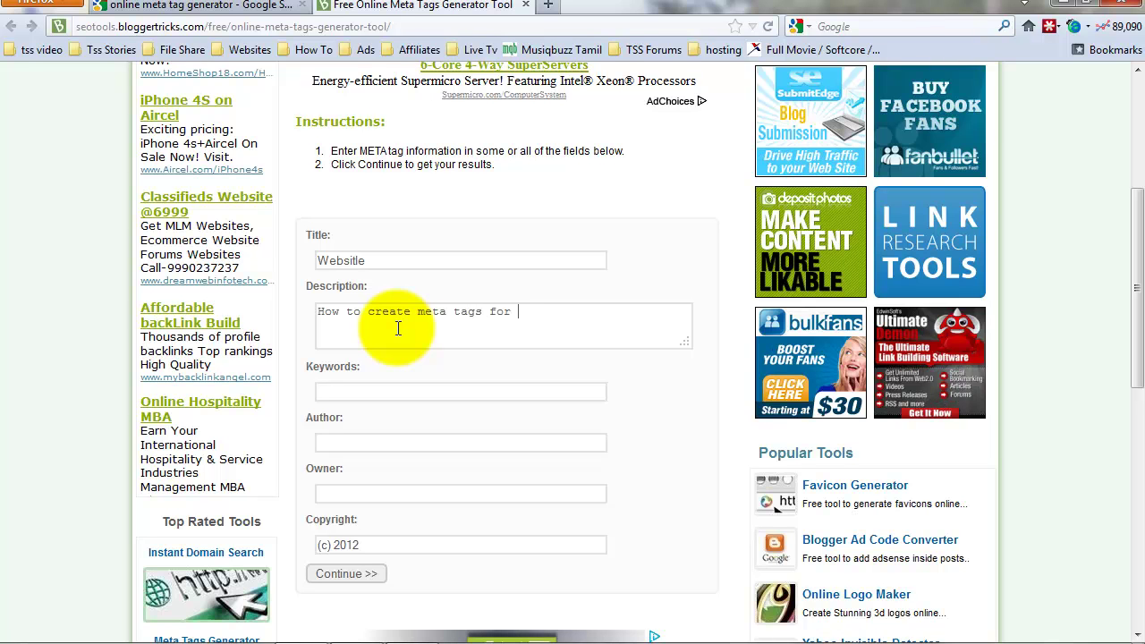
text( gge)
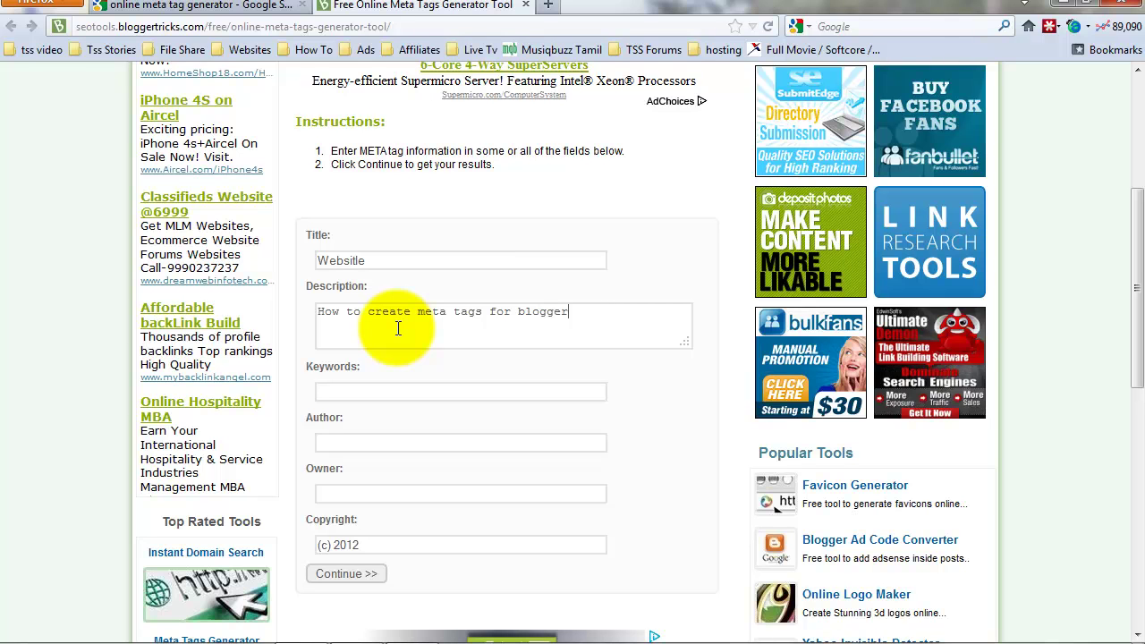
triple_click(413, 312)
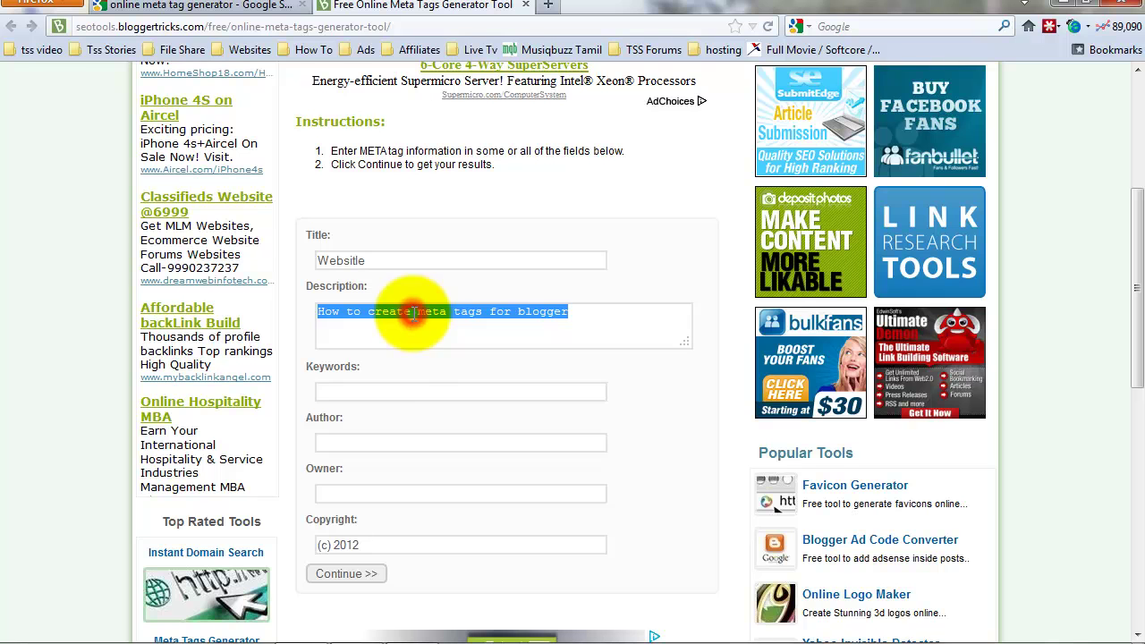
Enter 'meta tag for blogger,Blogspot meta tag' in the Keywords field and select it
click(384, 391)
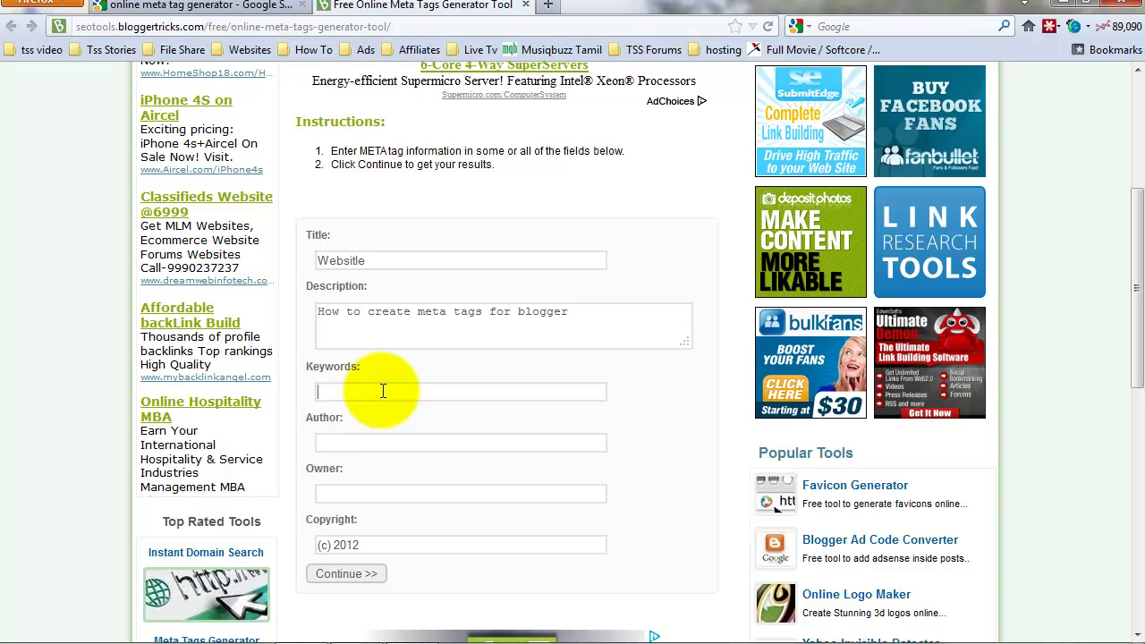
text(Me)
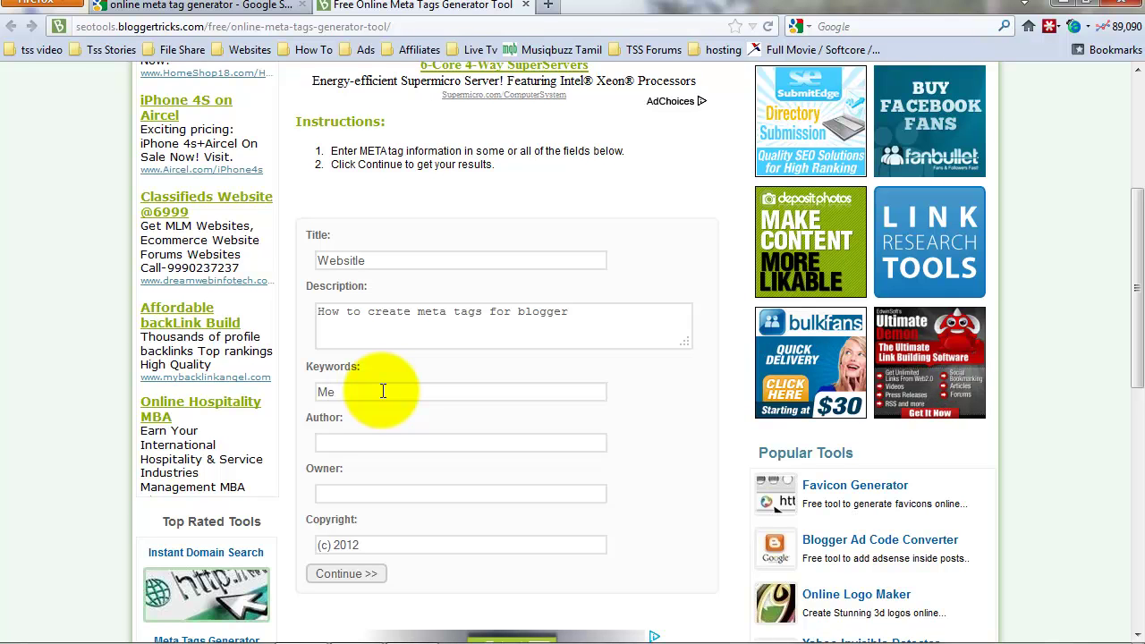
text(taga)
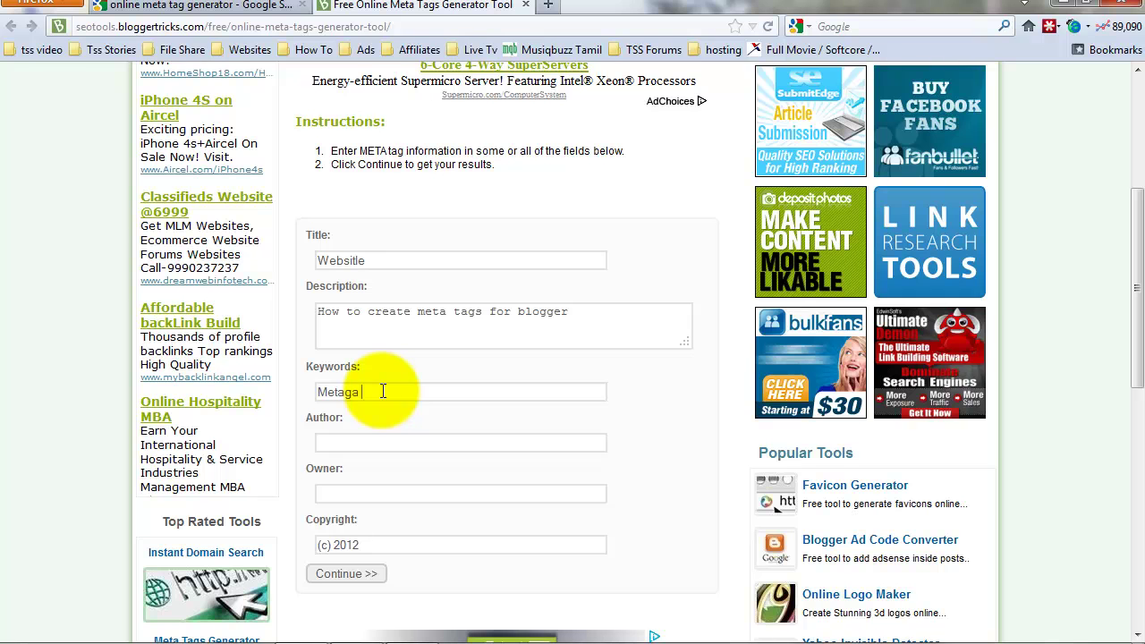
key(BackSpace)
key(BackSpace)
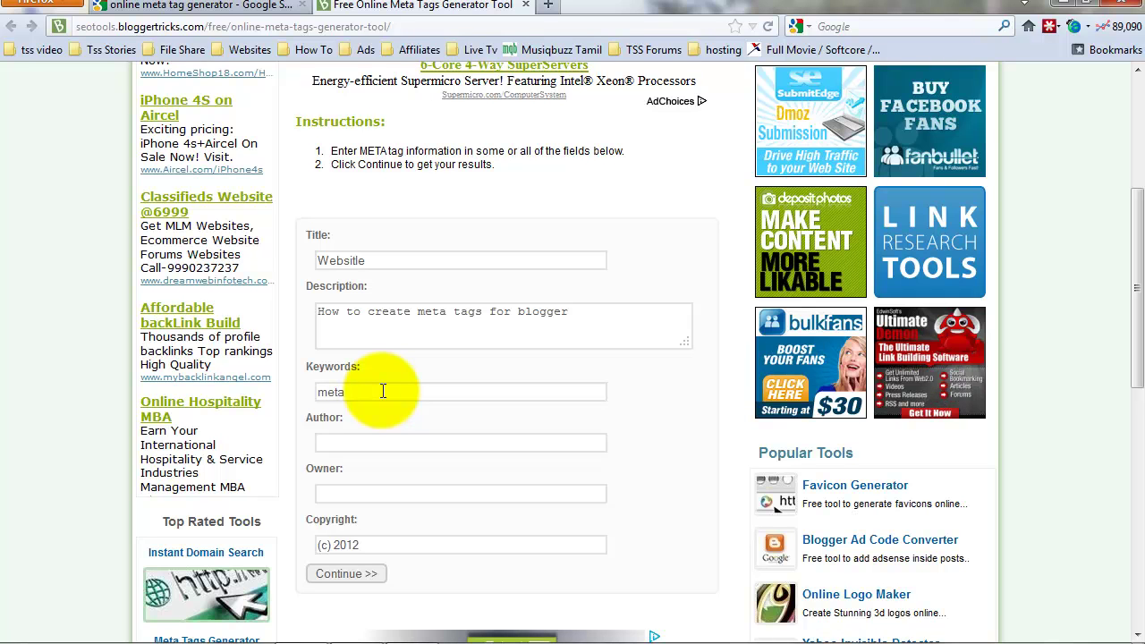
text( tag for bl)
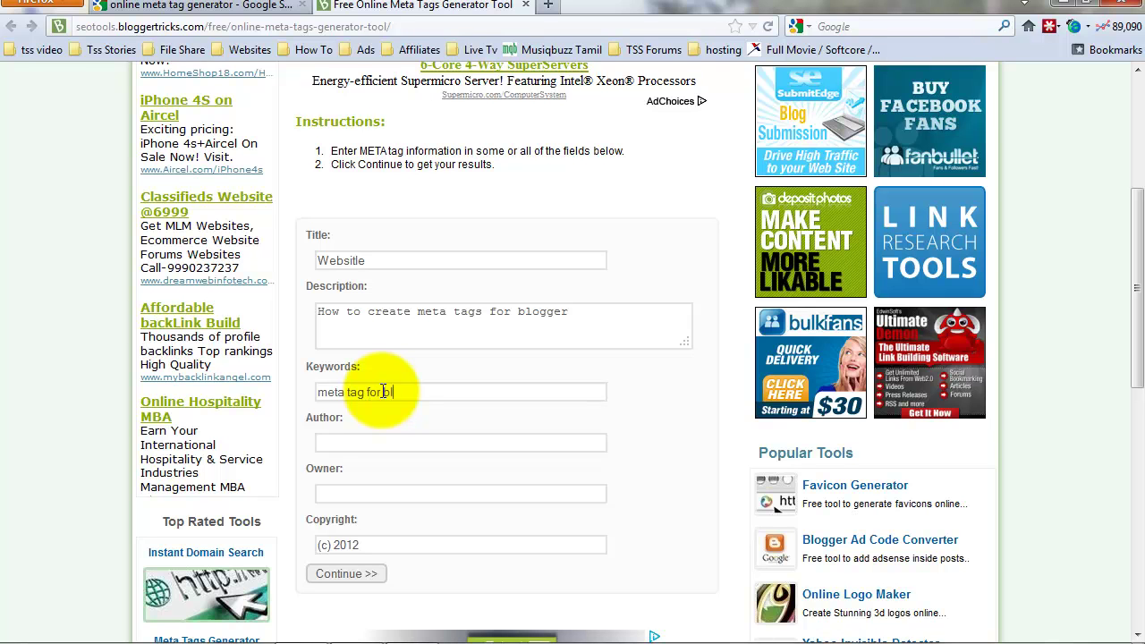
text(ogger,)
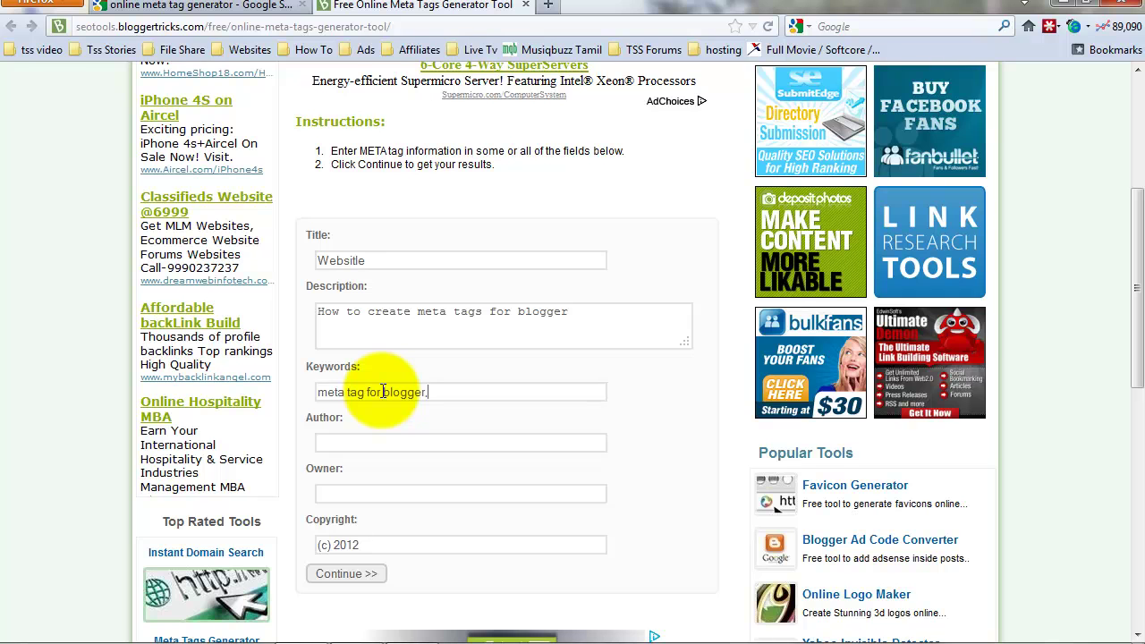
text(Blo)
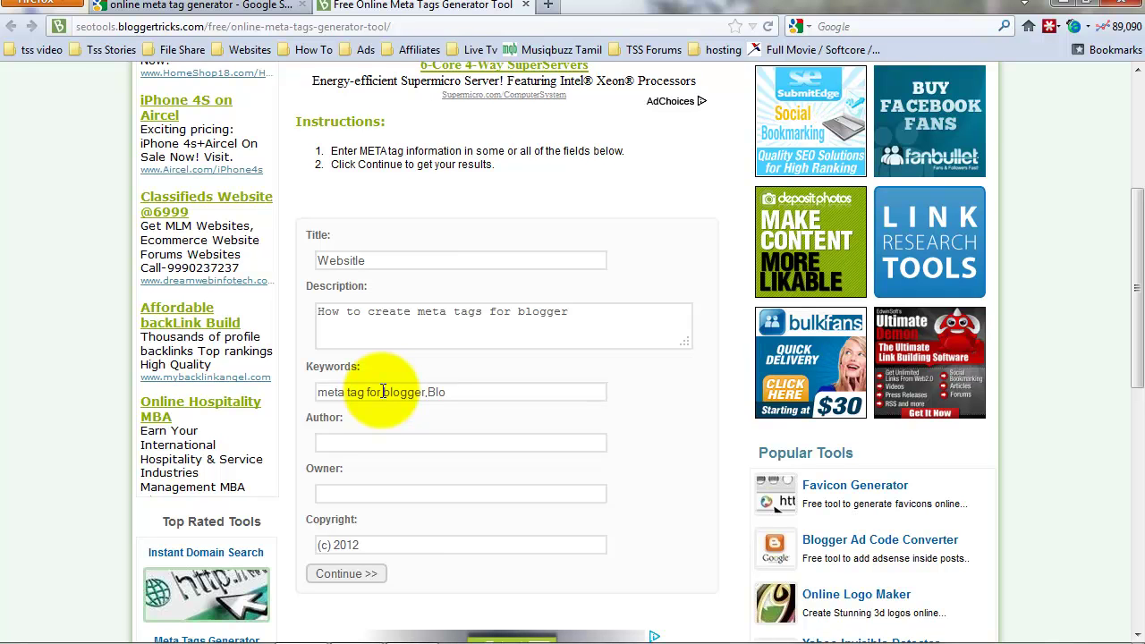
text(gspot)
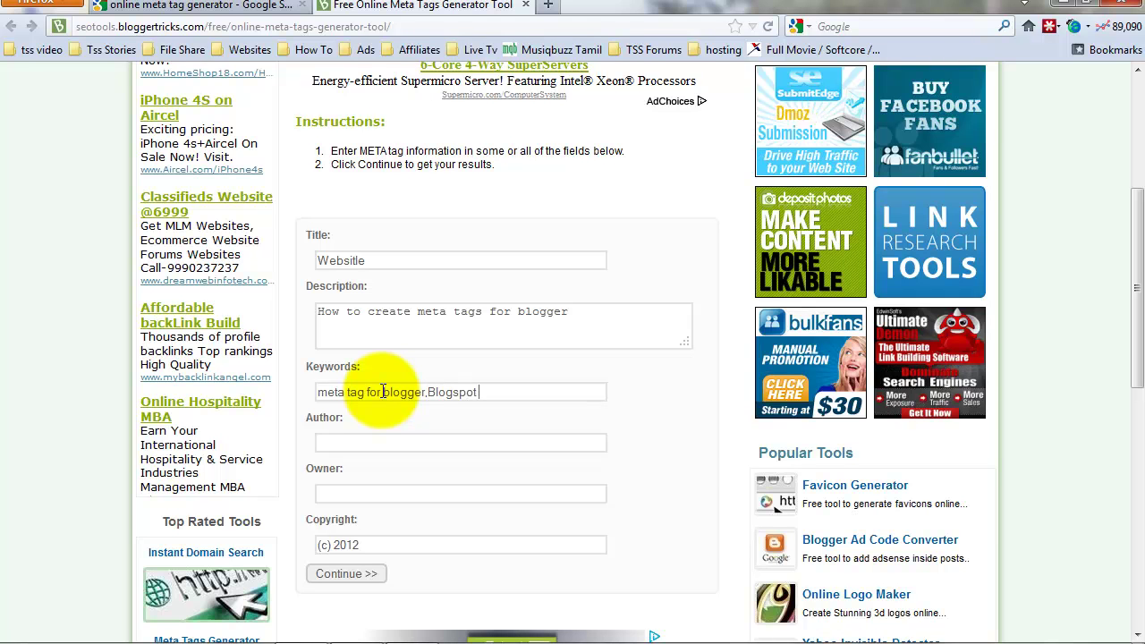
text(meta ta)
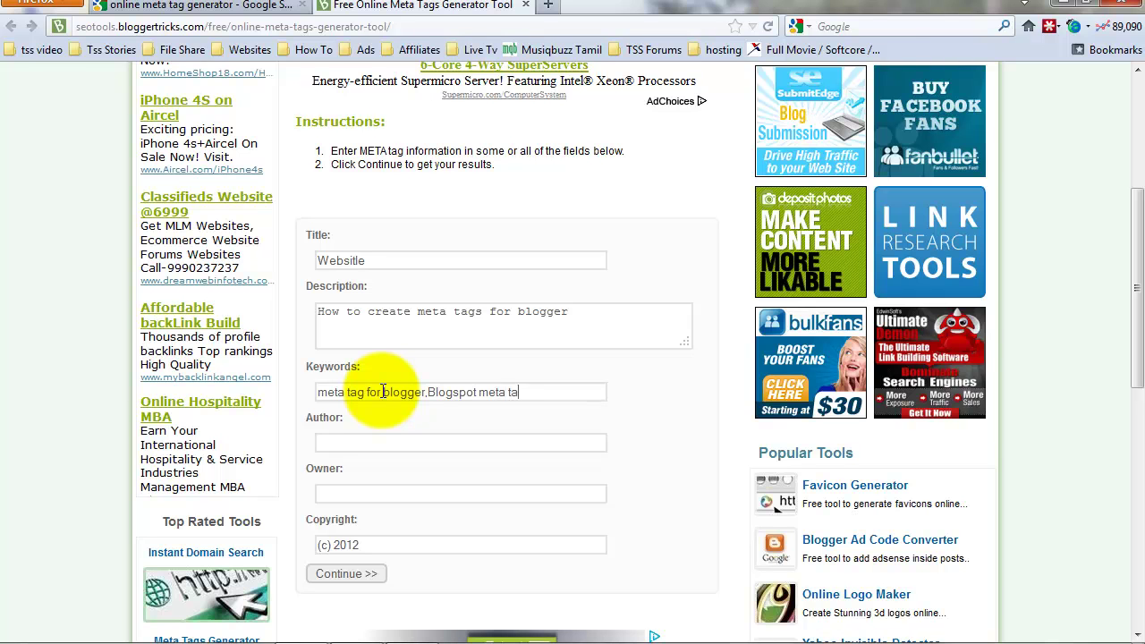
text(g)
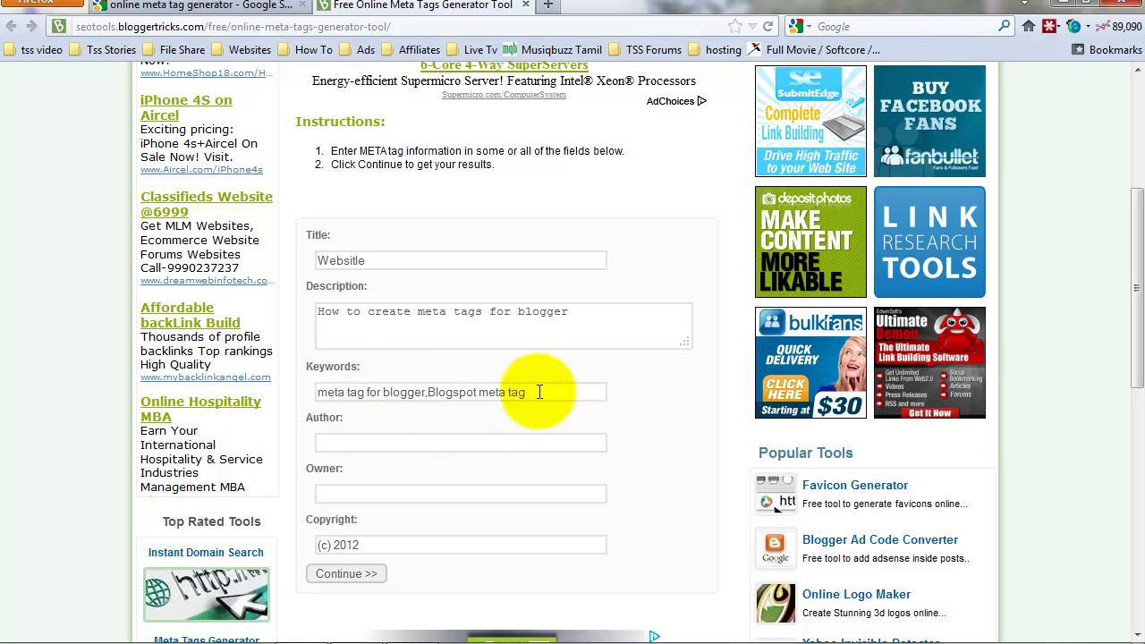
drag(559, 391, 300, 400)
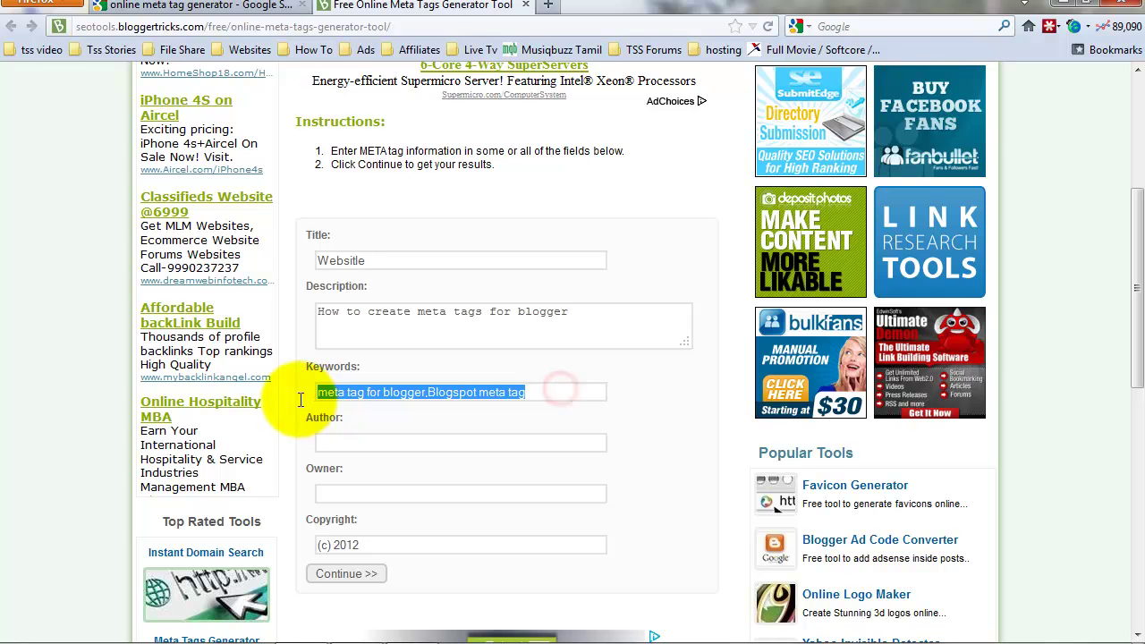
click(378, 394)
key(ctrl+a)
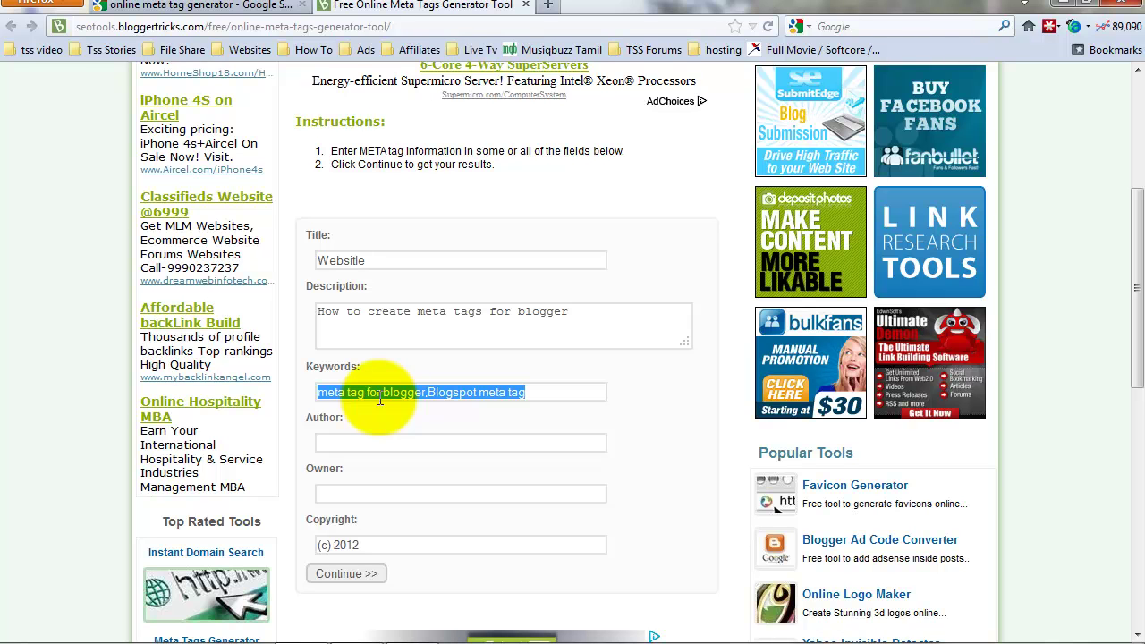
Fill the Author and Owner fields with the author's name
click(359, 442)
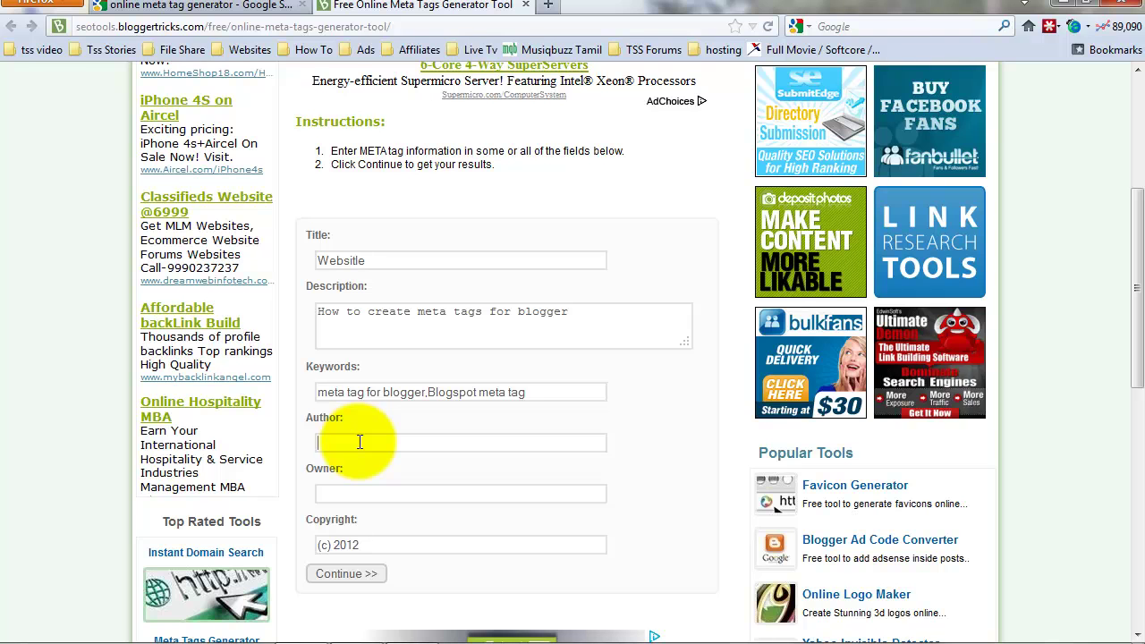
text(Sathya)
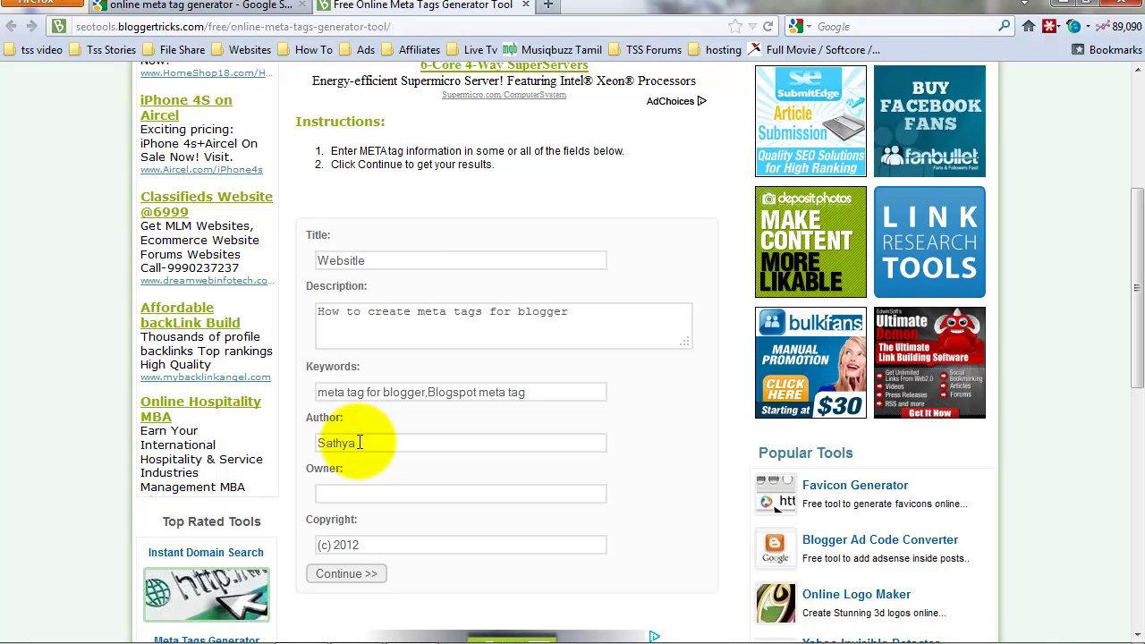
click(356, 493)
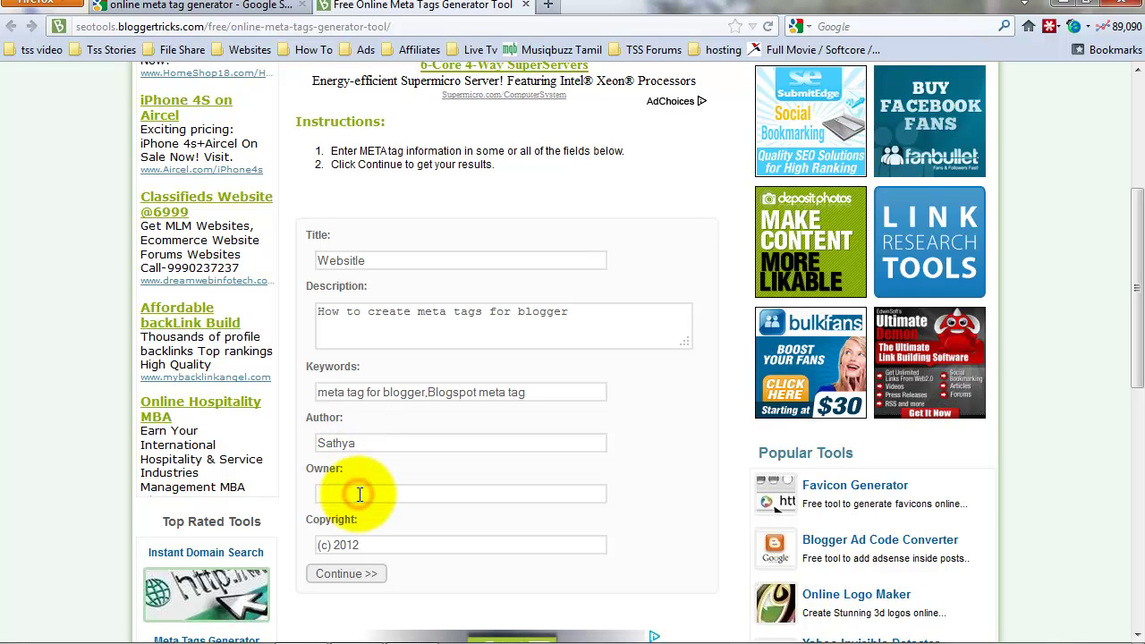
text(Sathya)
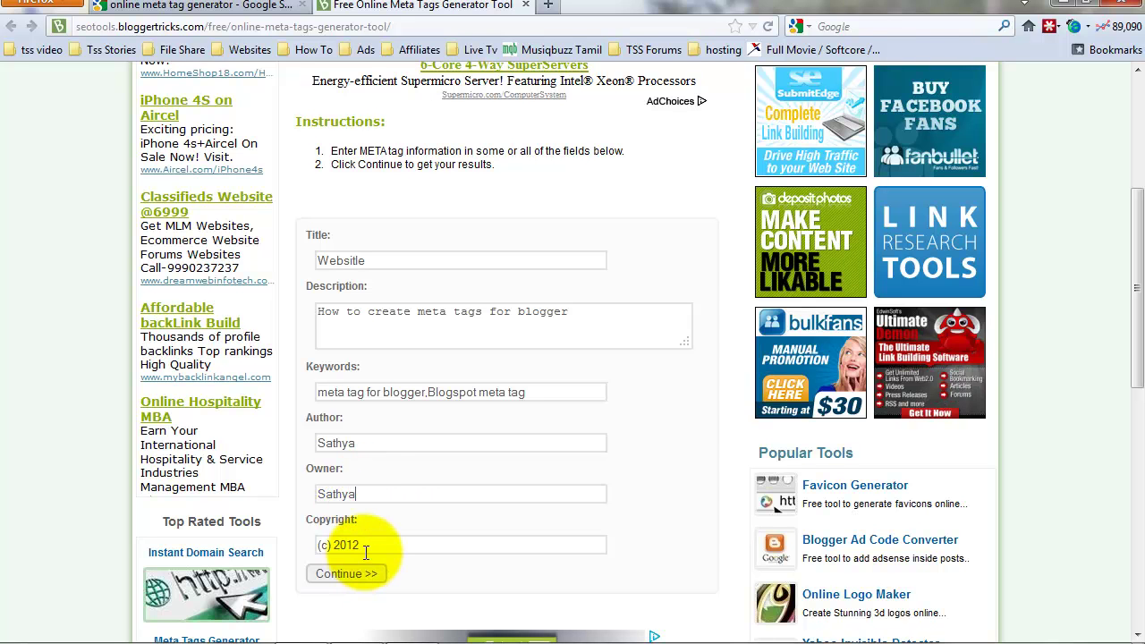
Generate the meta tags and copy the resulting code
scroll(645, 506, down, 5)
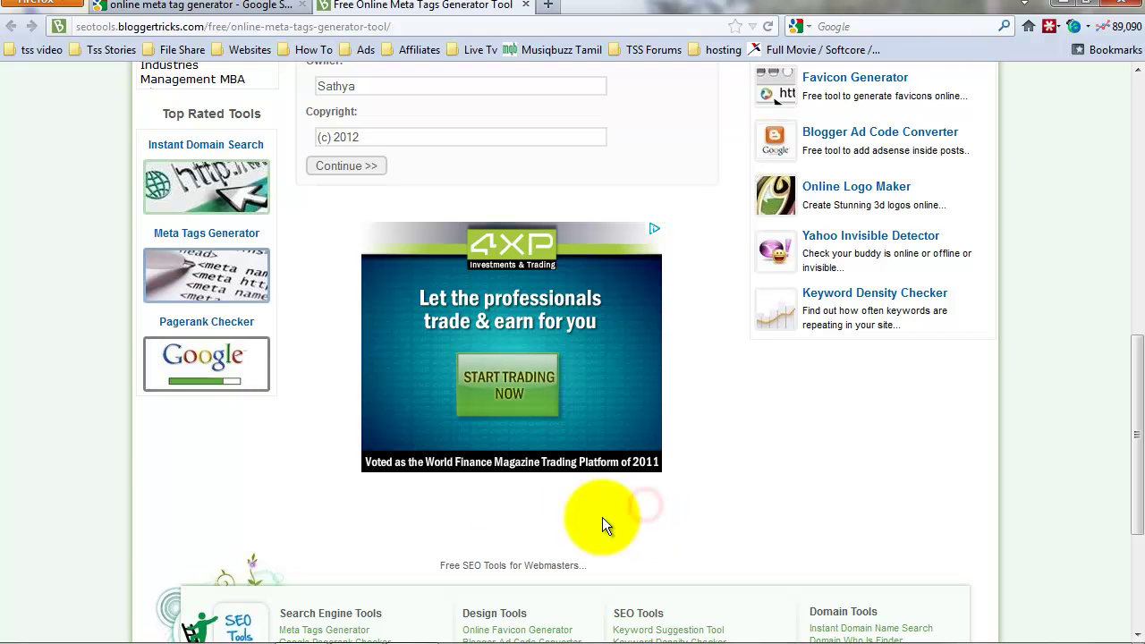
click(349, 167)
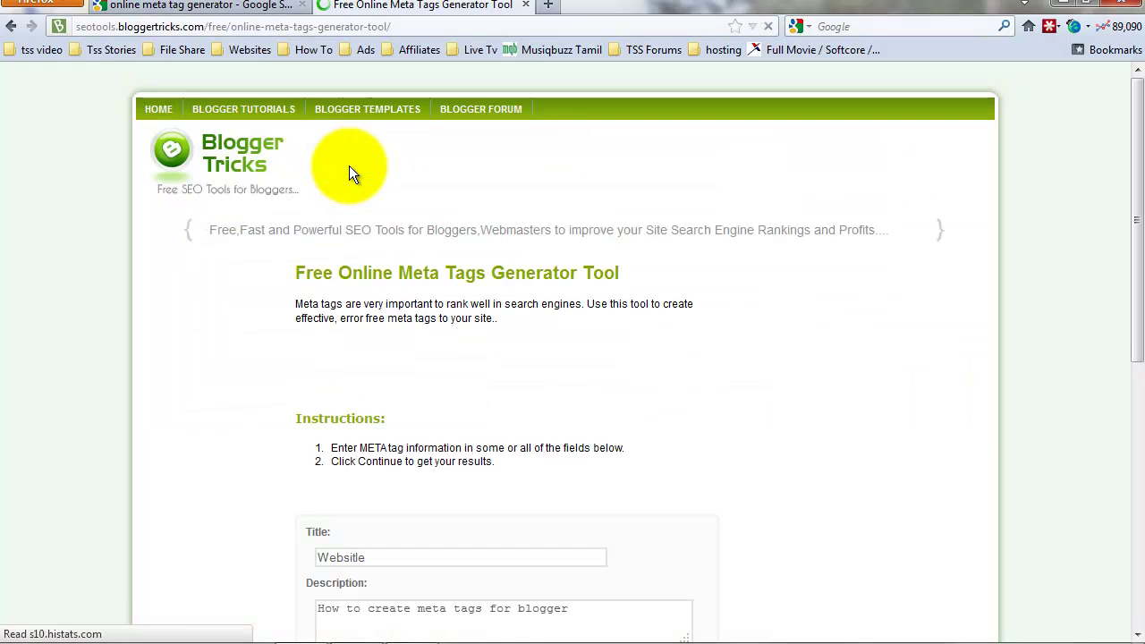
scroll(363, 398, down, 4)
scroll(376, 398, down, 5)
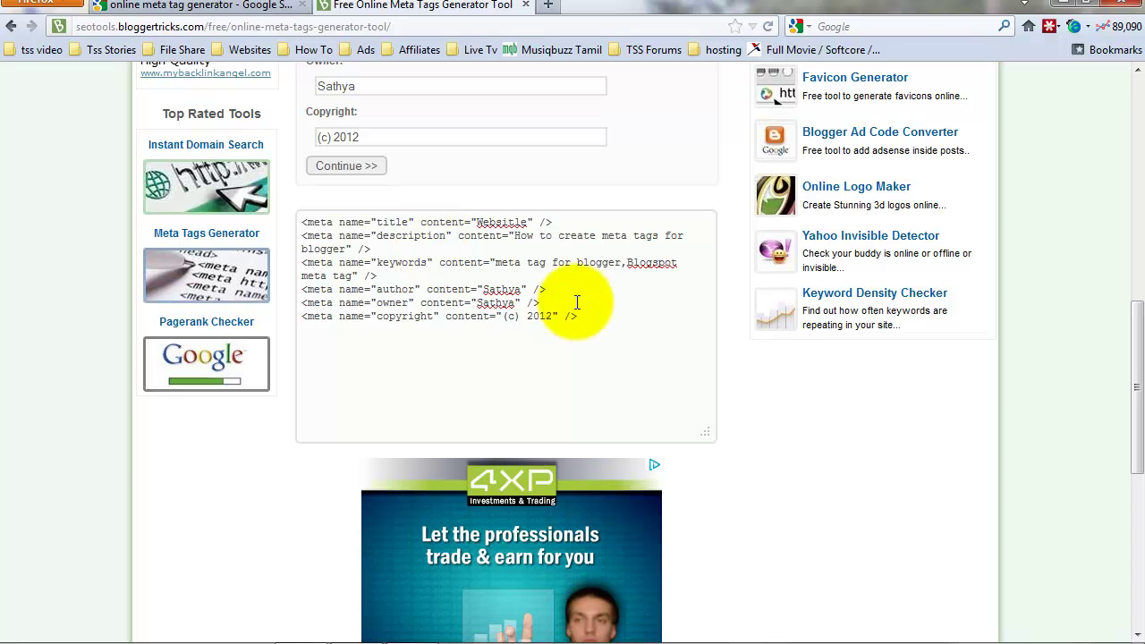
mouse_move(588, 316)
mouse_down()
mouse_move(447, 316)
mouse_move(300, 219)
mouse_up()
right_click(344, 235)
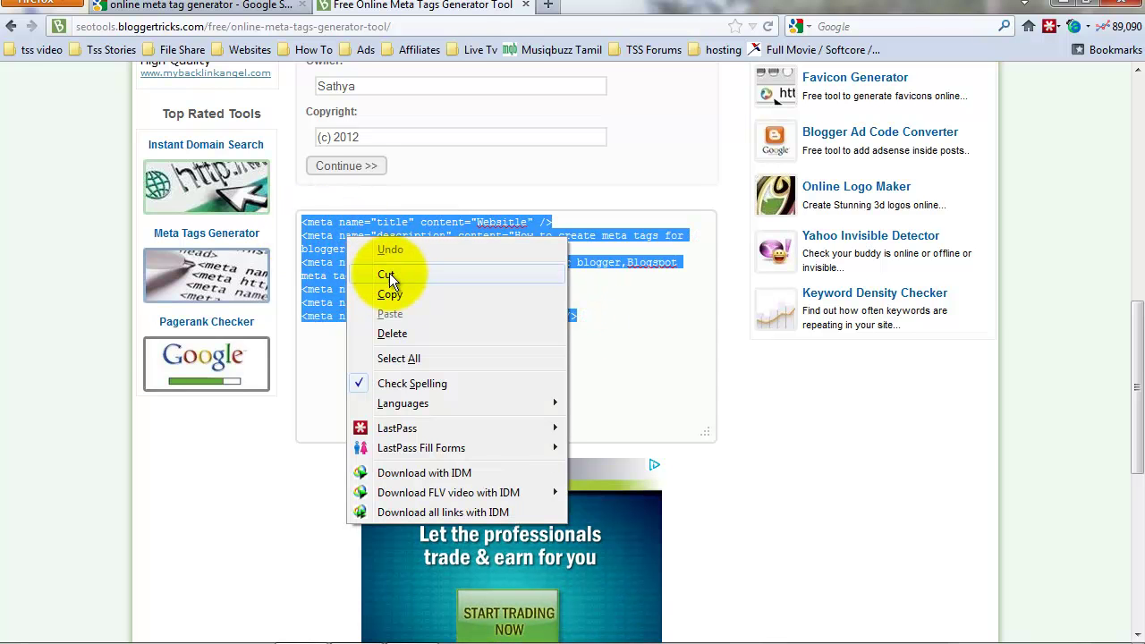
click(396, 302)
text(b)
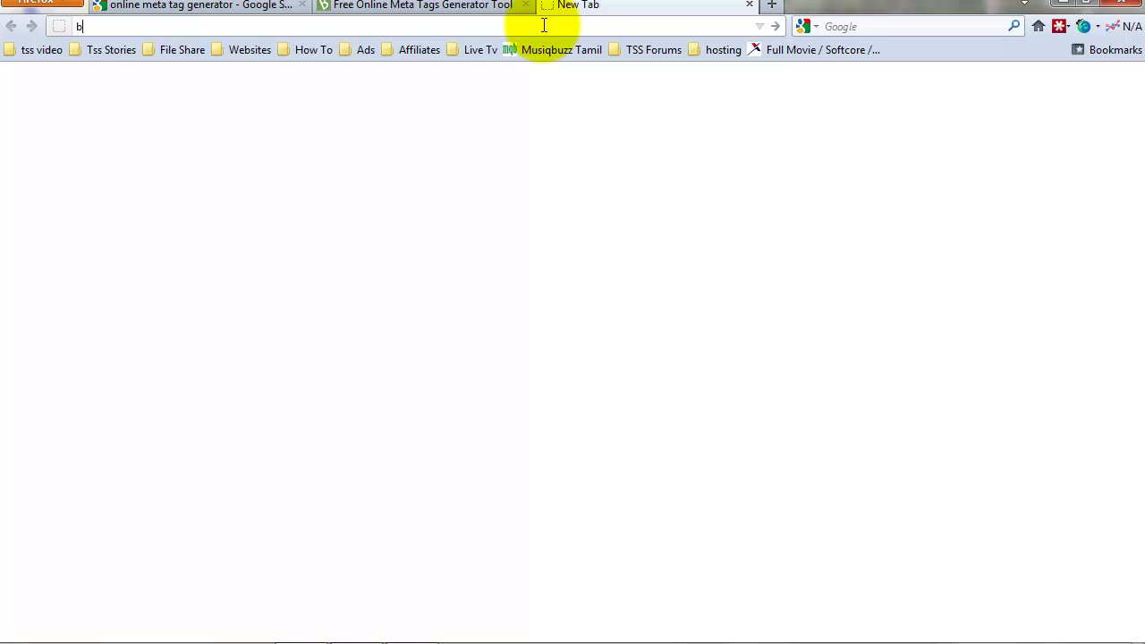
Go to blogger.com and open the fourth blog's options menu to reach Template
text(www.blogger.com/home?pli=1)
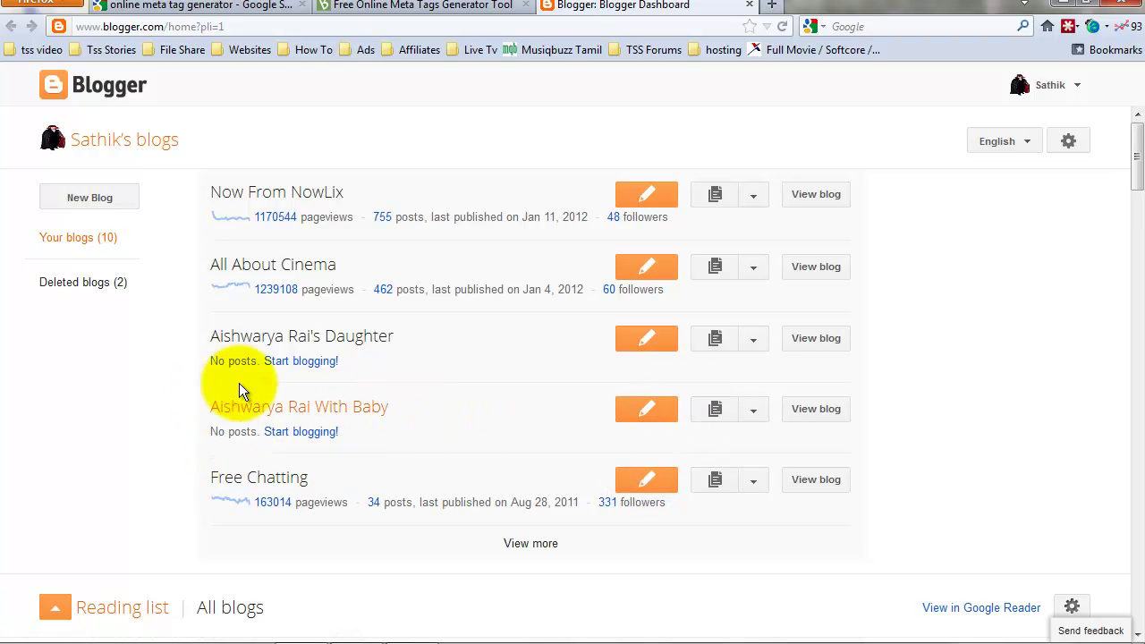
click(754, 415)
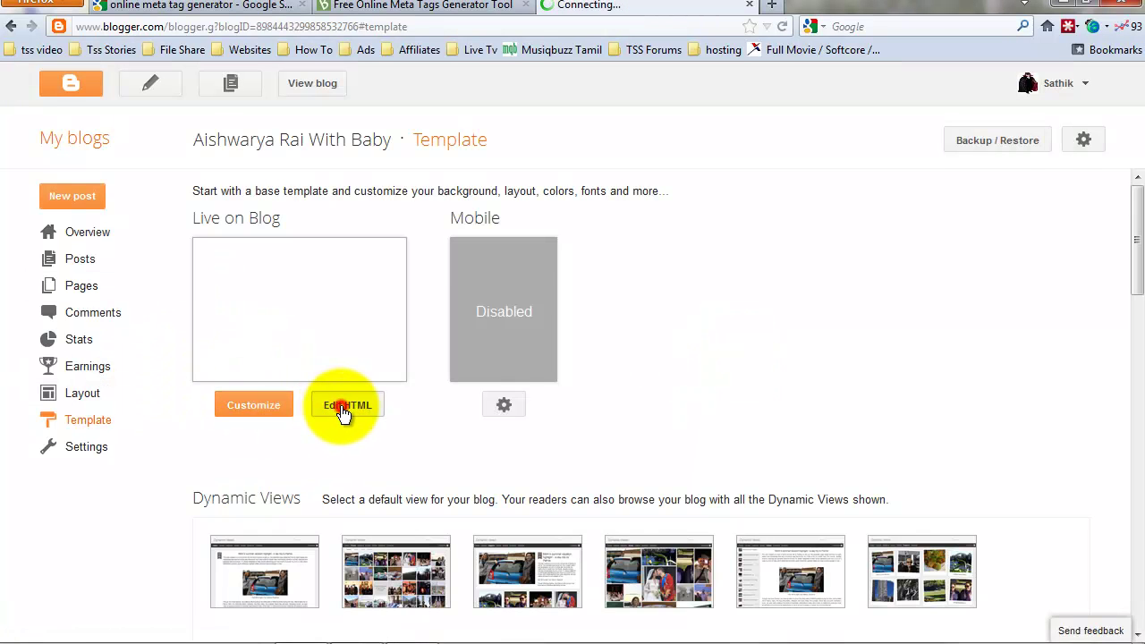
In Edit HTML, paste the copied meta tags on a new line after <head> and save
click(341, 407)
click(311, 351)
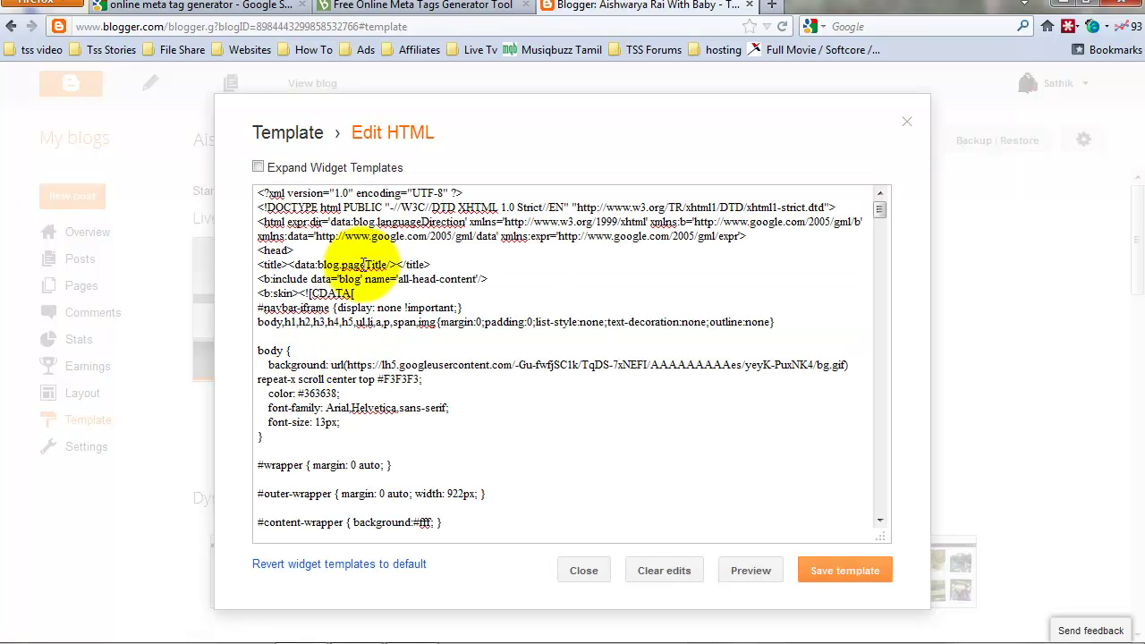
triple_click(244, 250)
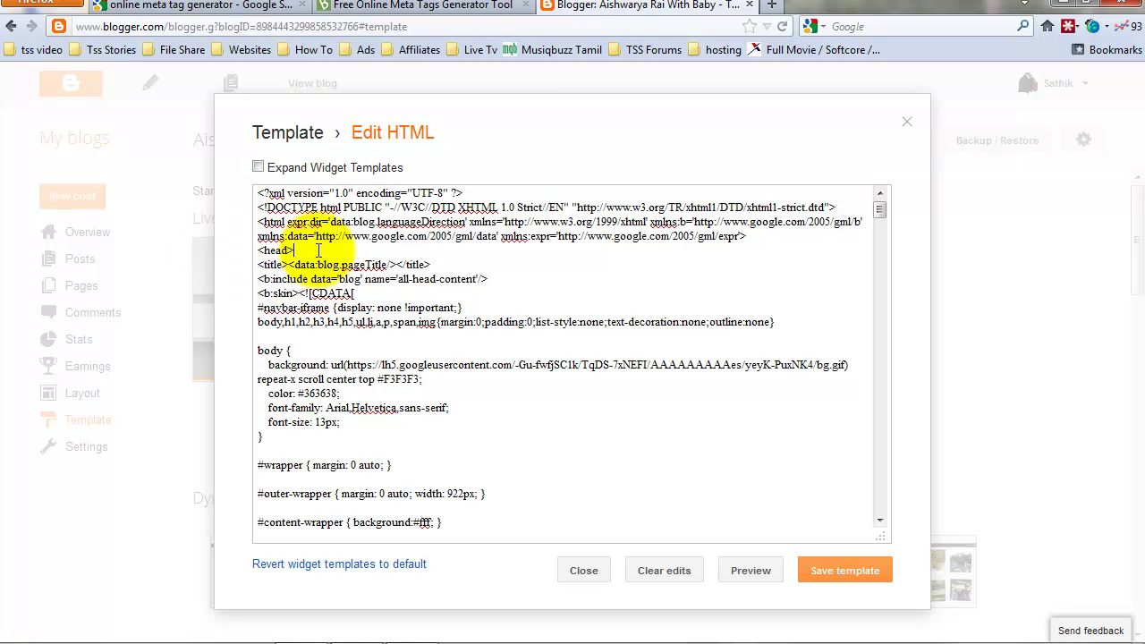
click(295, 252)
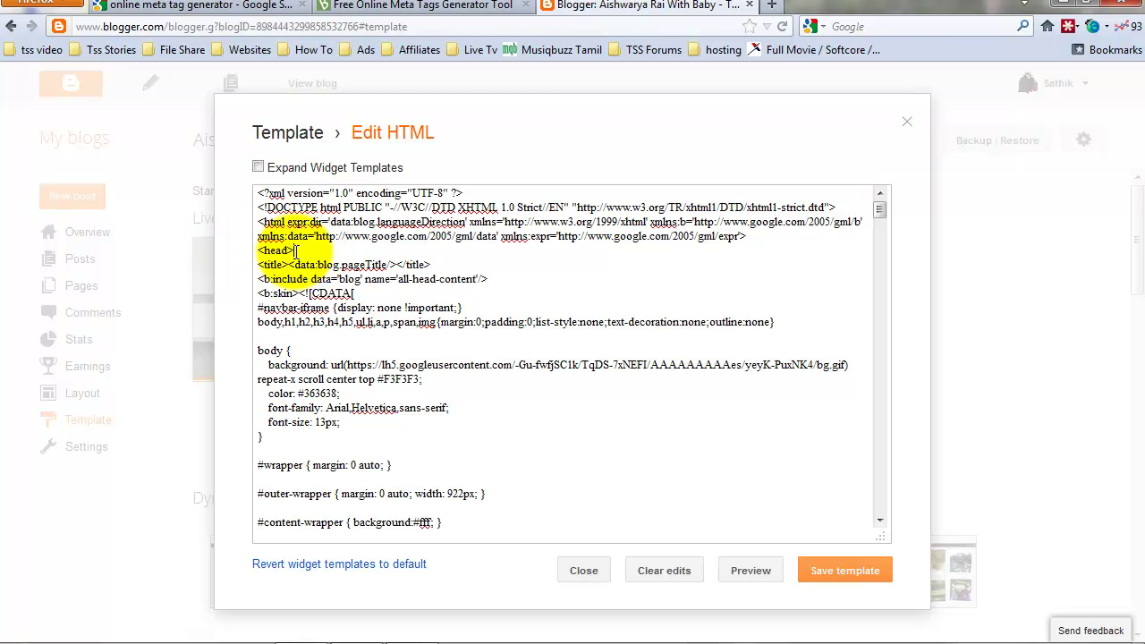
key(Return)
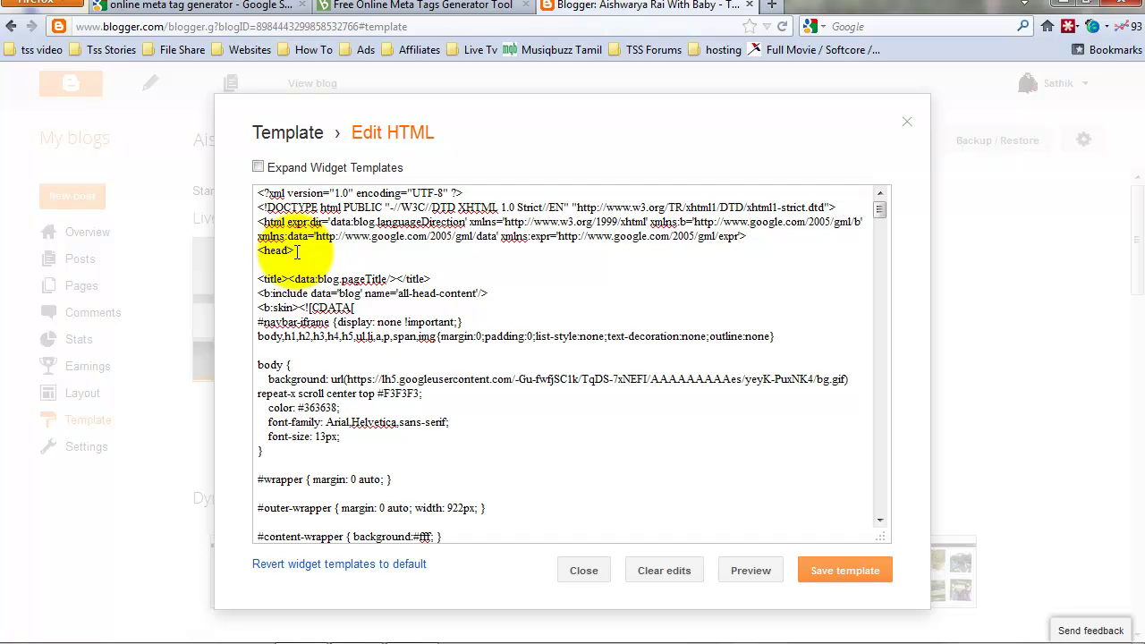
key(ctrl+v)
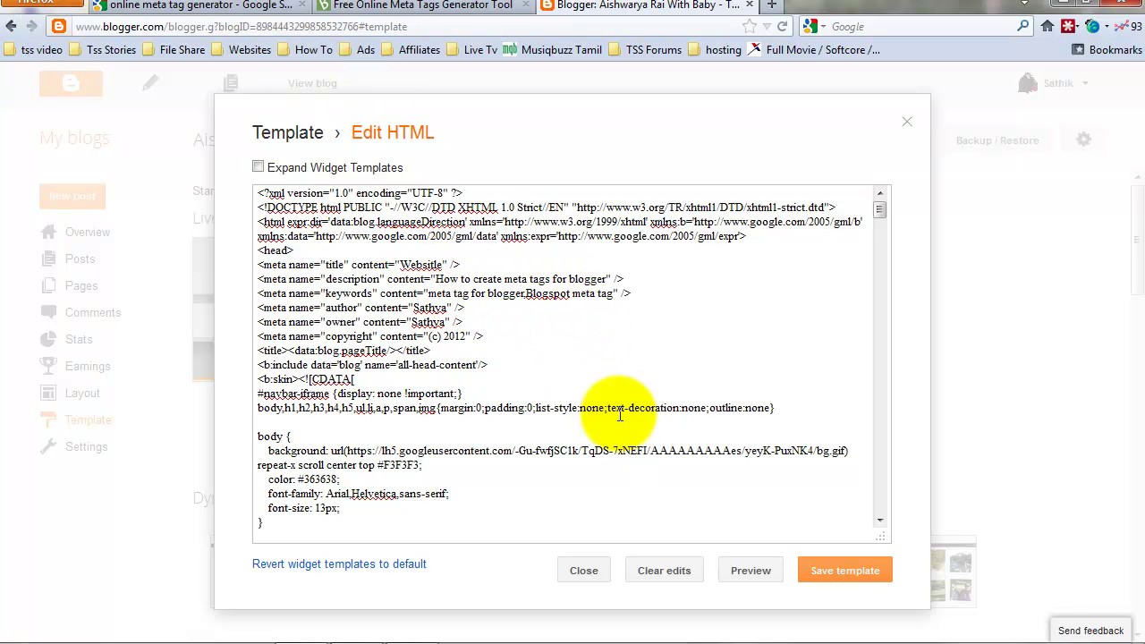
click(844, 579)
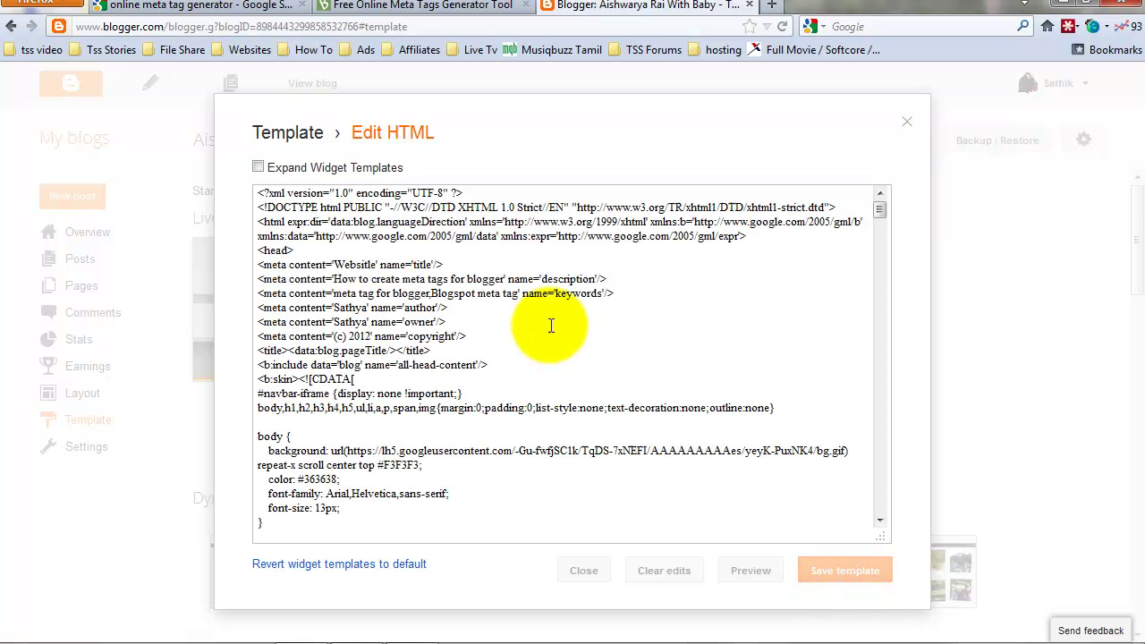
Close the HTML editor, check Backup / Restore, and switch to the old Blogger interface
click(908, 126)
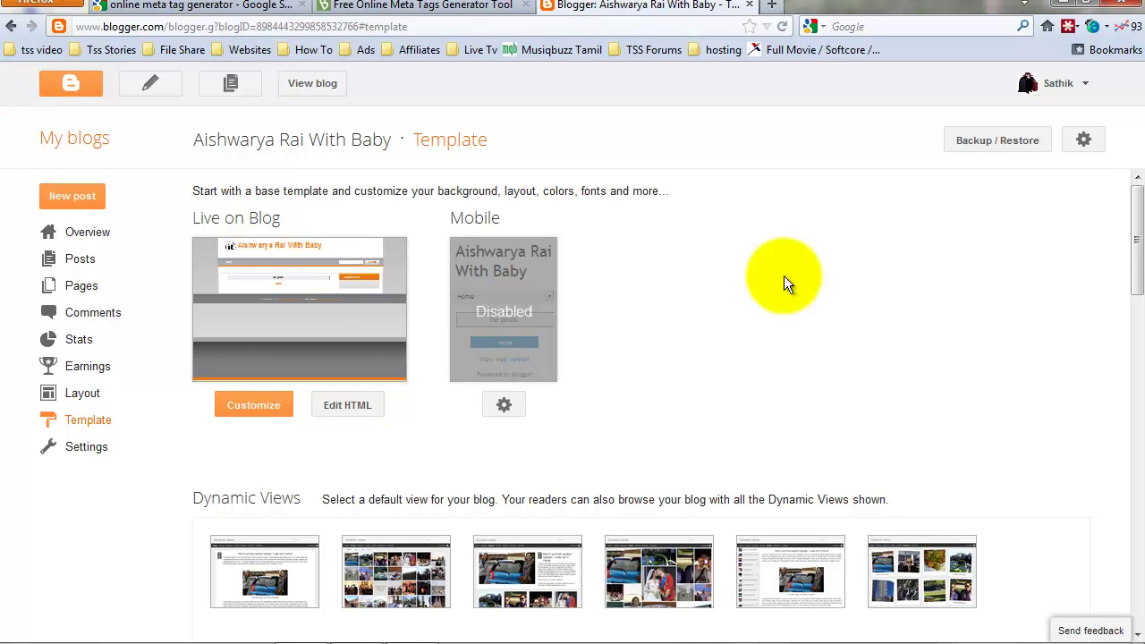
click(993, 139)
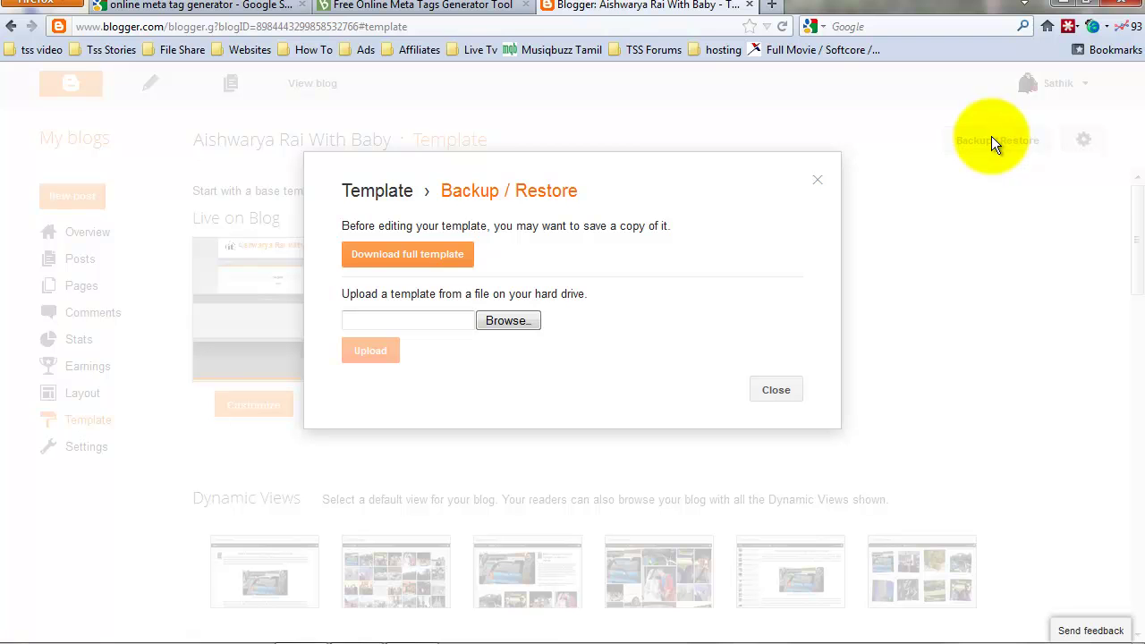
click(816, 180)
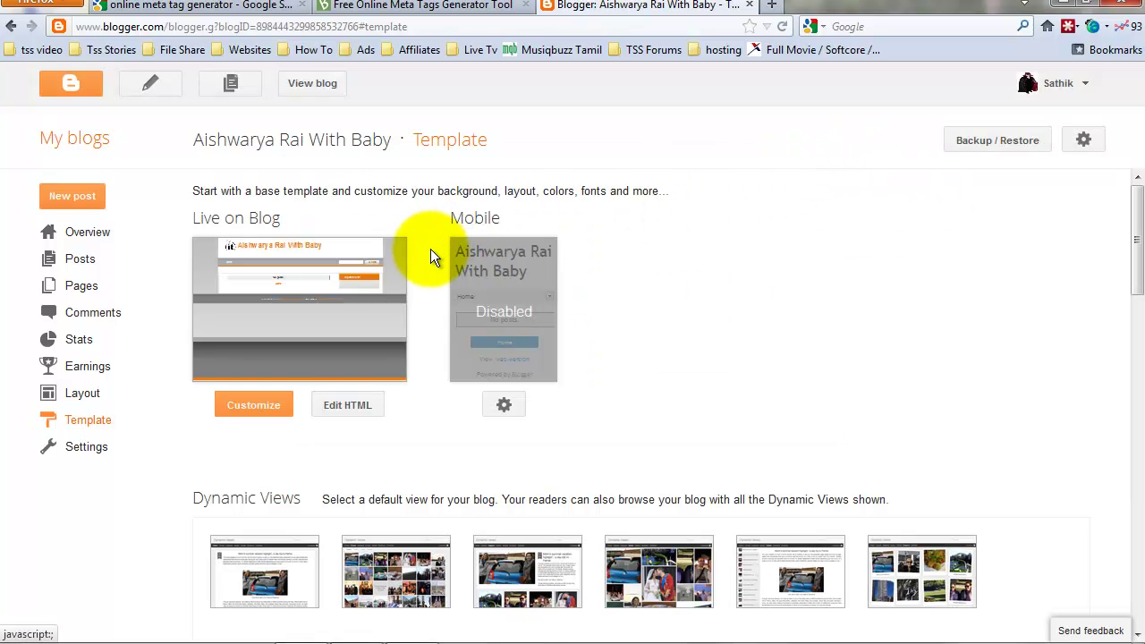
click(1083, 139)
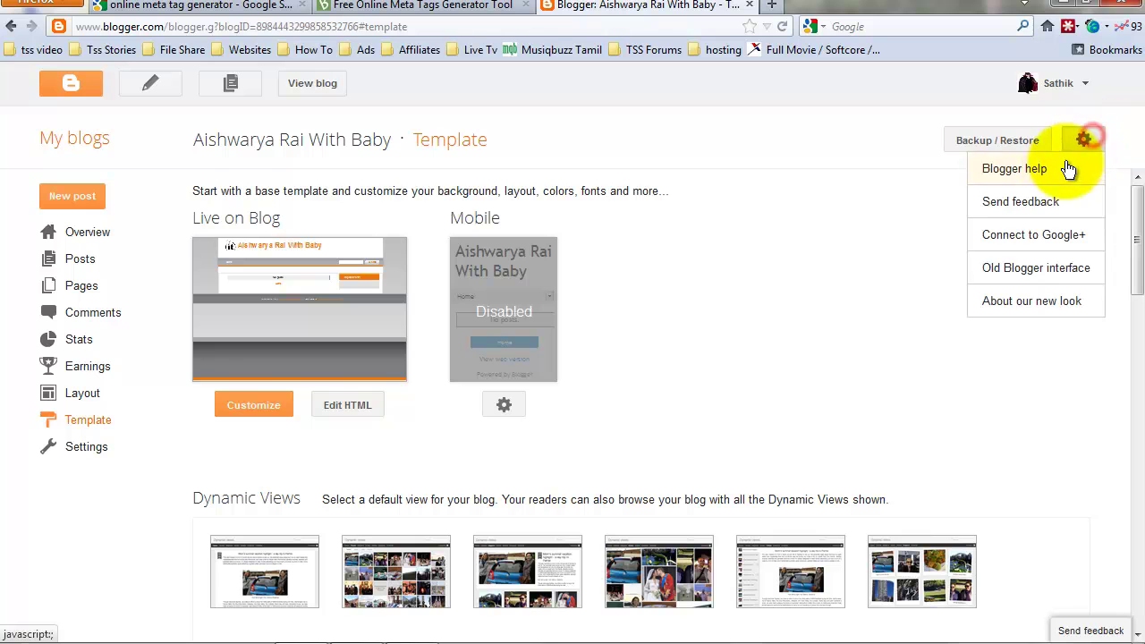
click(1031, 270)
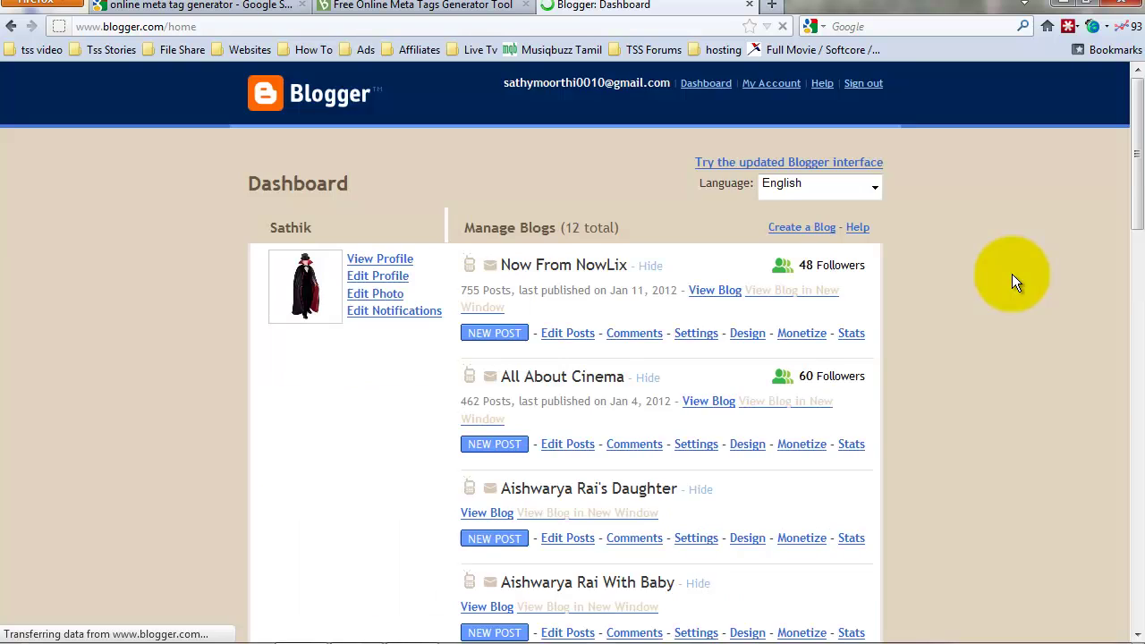
Open Design and then Edit HTML for the Aishwarya Rai With Baby blog from the classic Dashboard
scroll(885, 360, down, 7)
scroll(884, 361, down, 5)
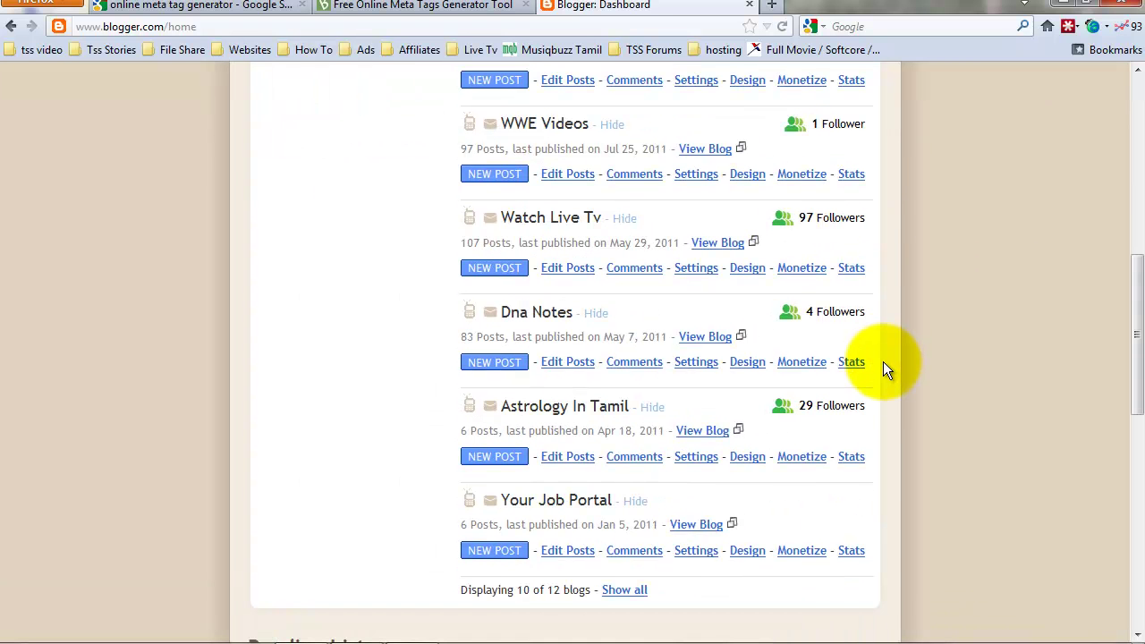
scroll(537, 425, up, 2)
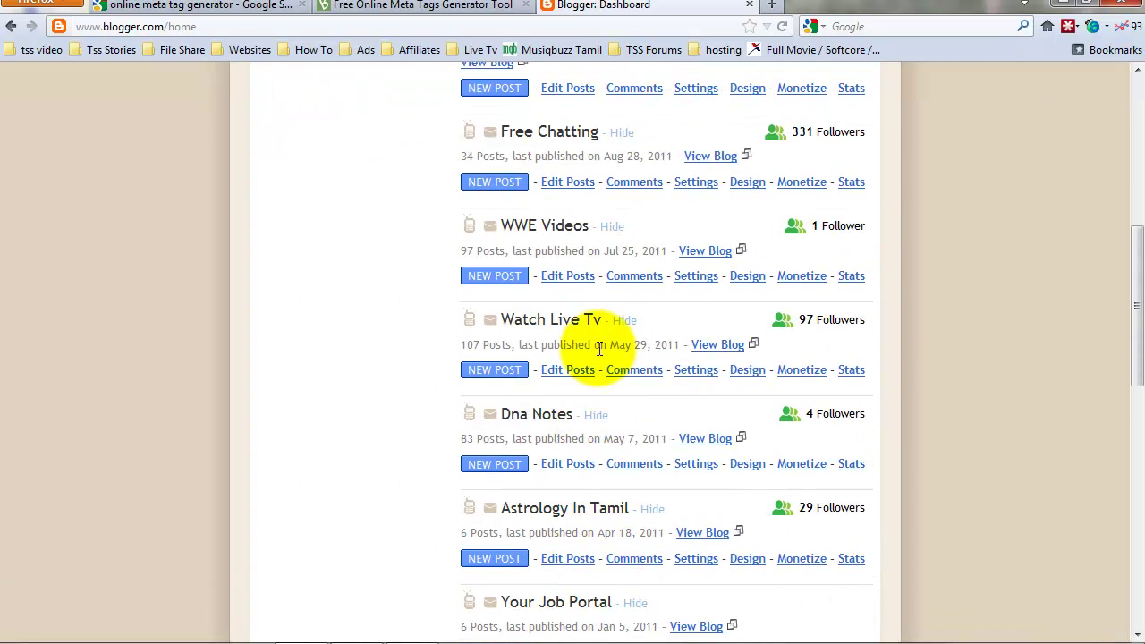
scroll(595, 359, down, 2)
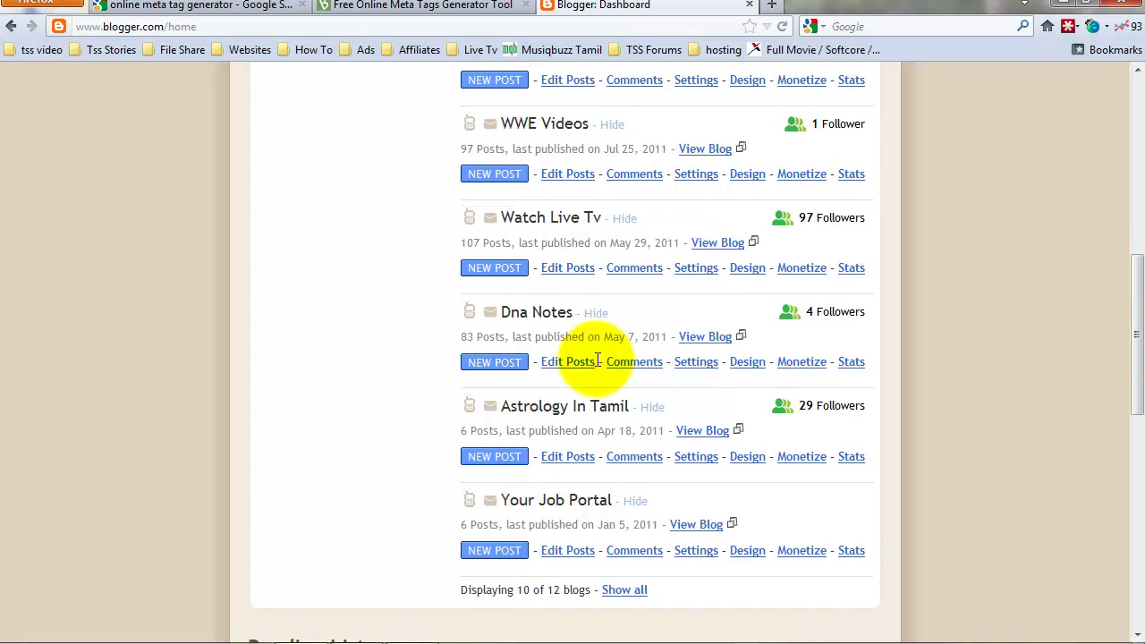
scroll(596, 359, up, 2)
scroll(596, 359, up, 2)
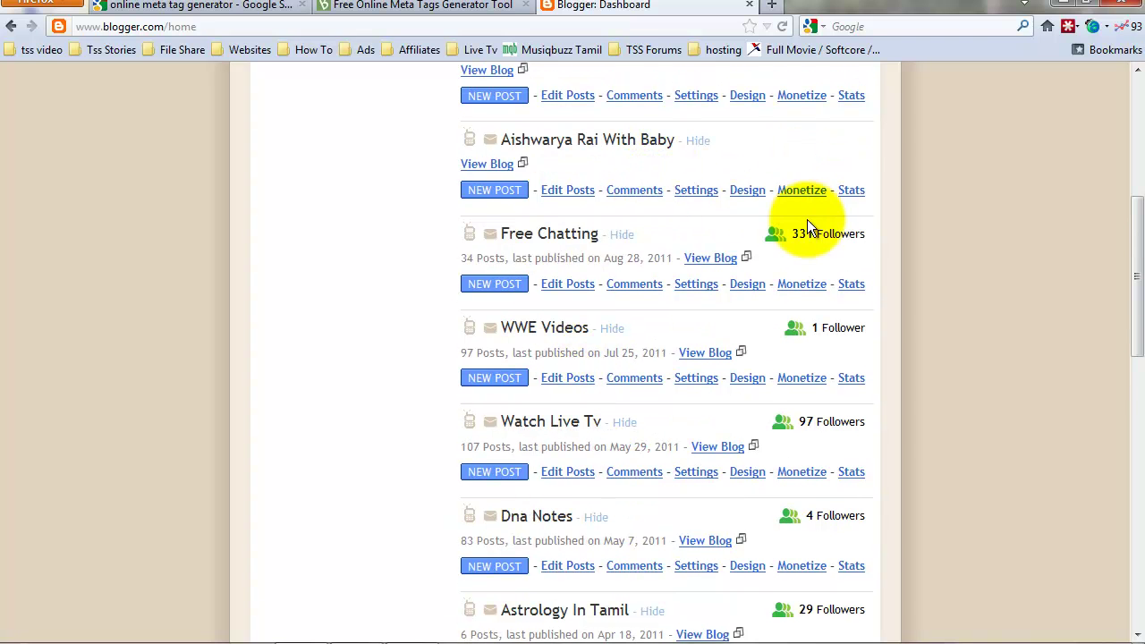
click(748, 192)
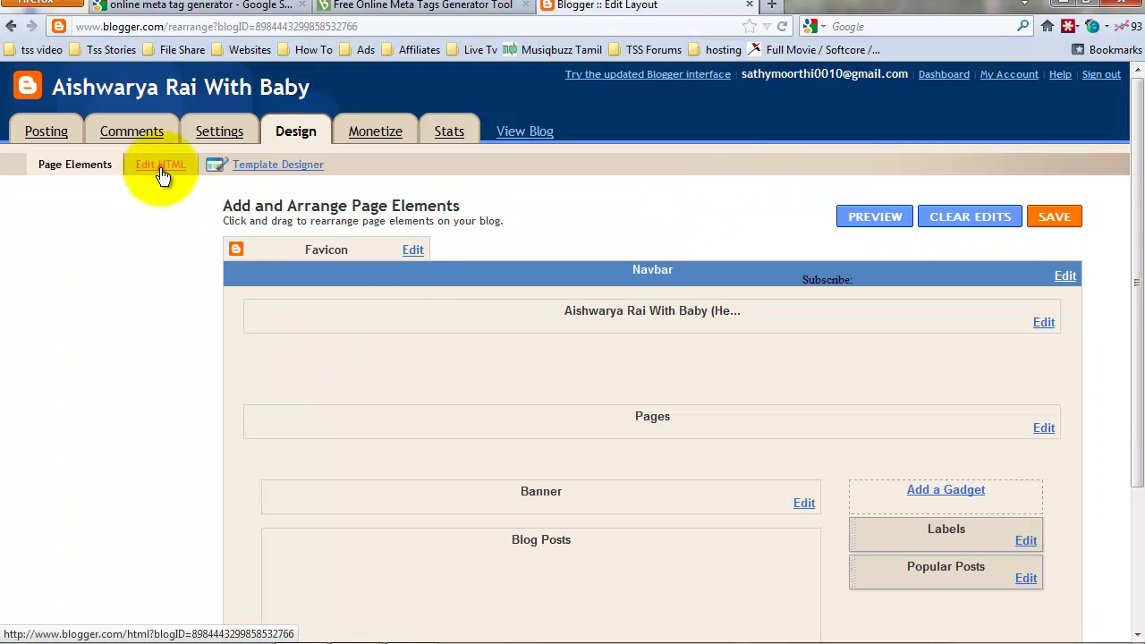
click(161, 174)
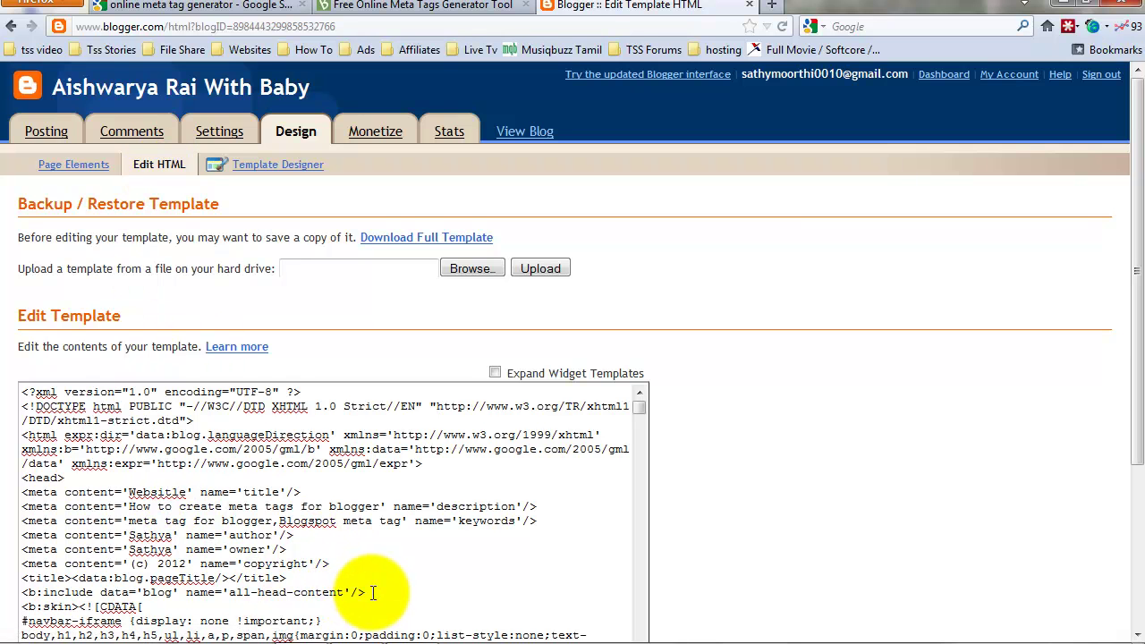
Select the meta tag lines following <head> in the classic template code to review them
drag(373, 592, 58, 549)
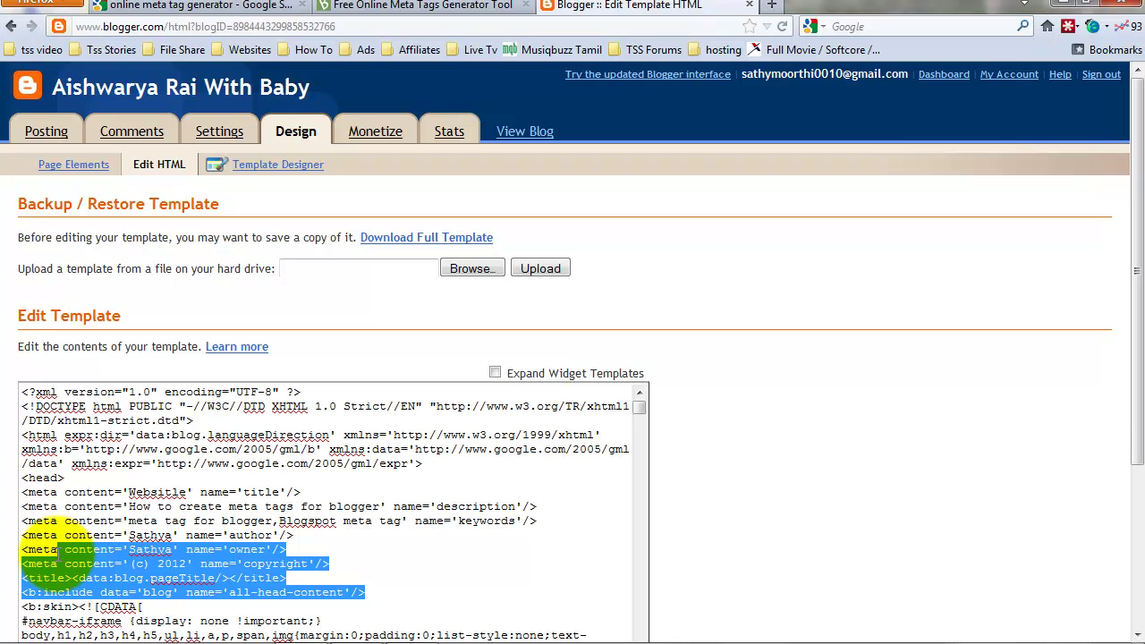
click(220, 563)
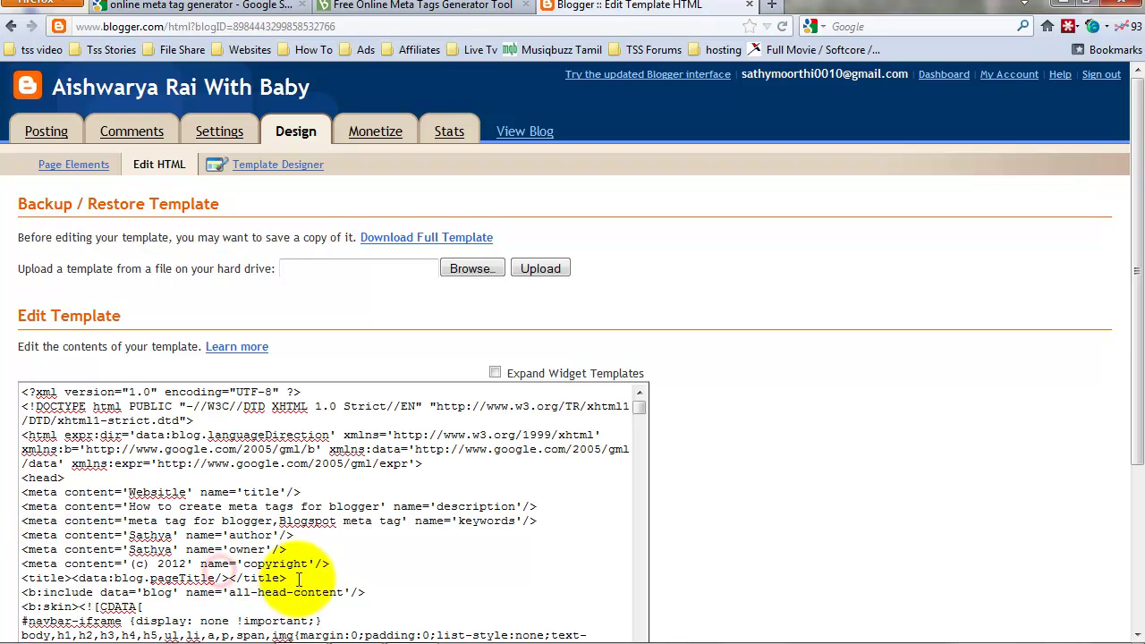
mouse_move(331, 564)
mouse_down()
mouse_move(88, 521)
mouse_move(35, 477)
mouse_up()
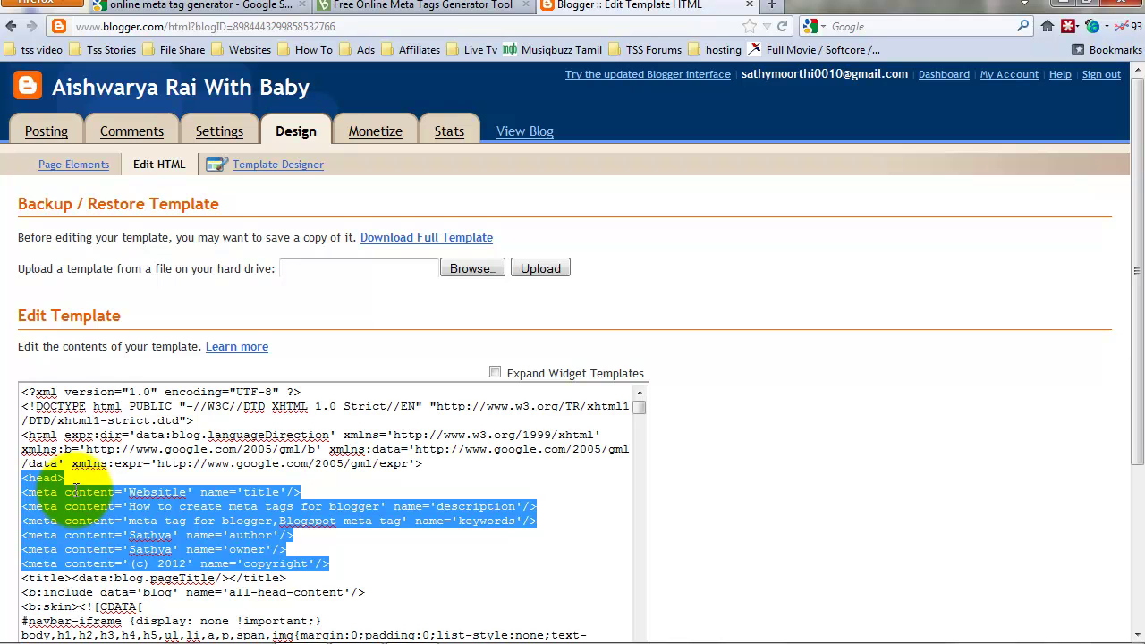
scroll(788, 434, down, 3)
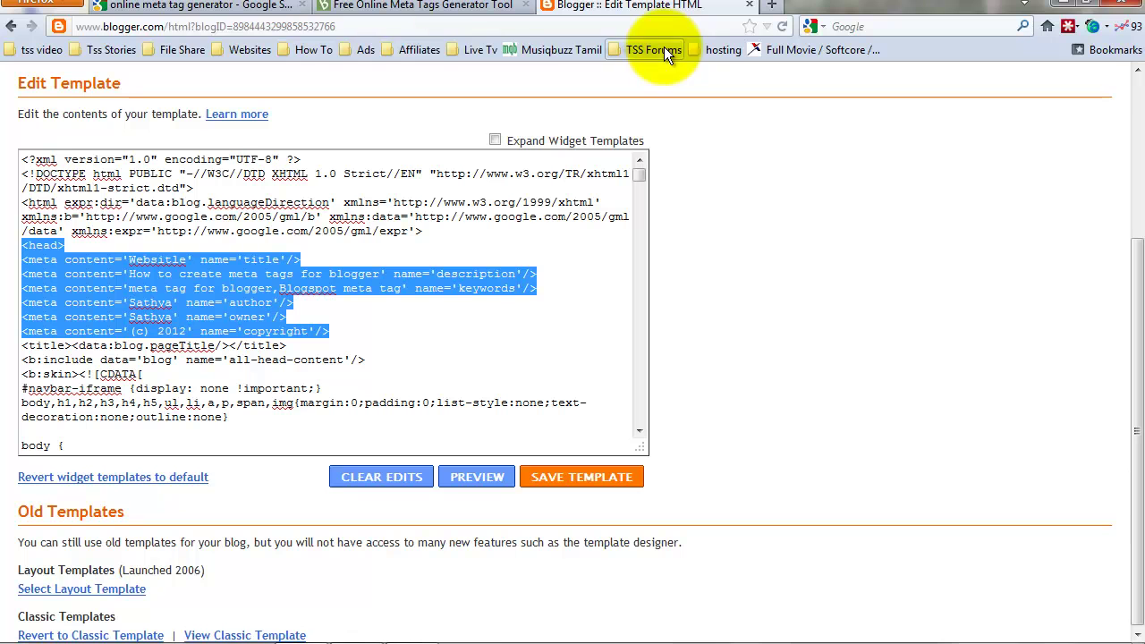
click(429, 7)
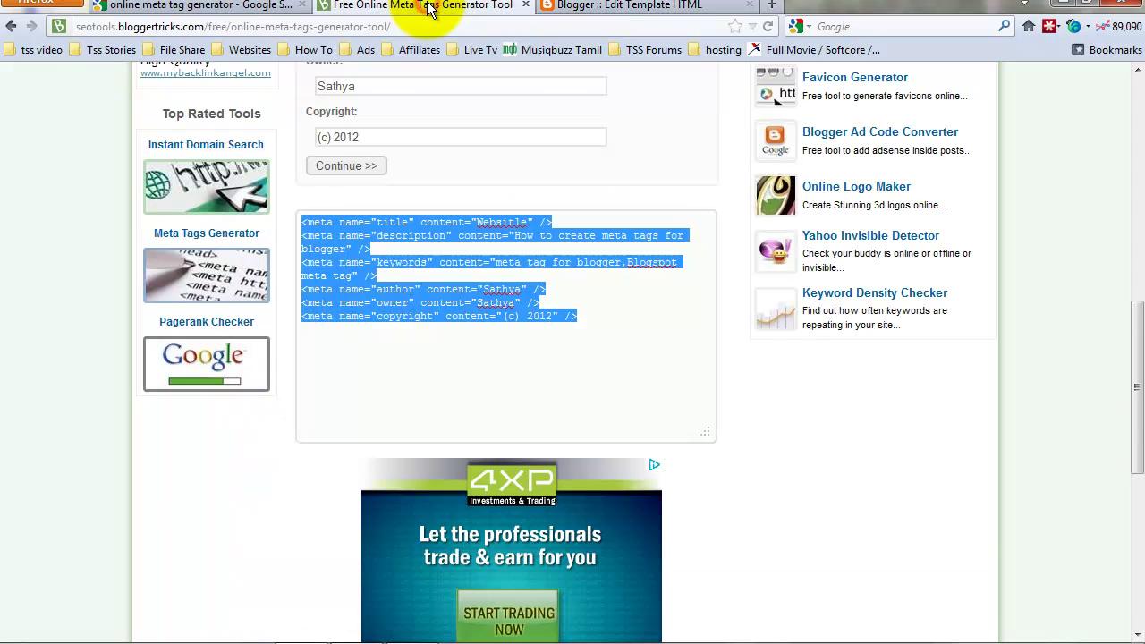
scroll(465, 199, up, 4)
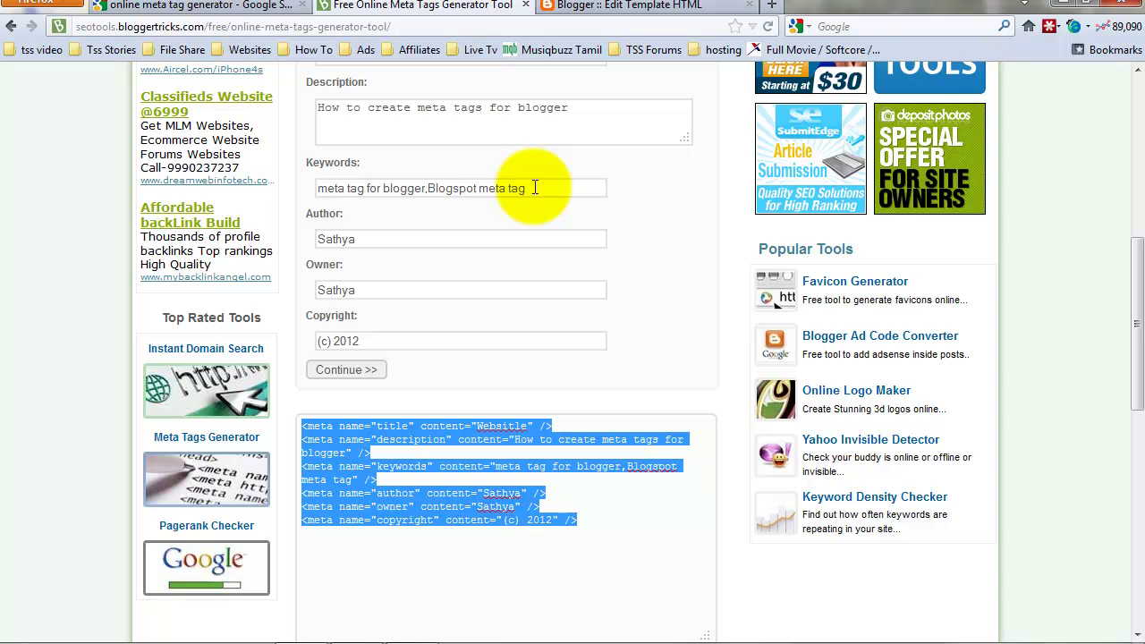
click(618, 7)
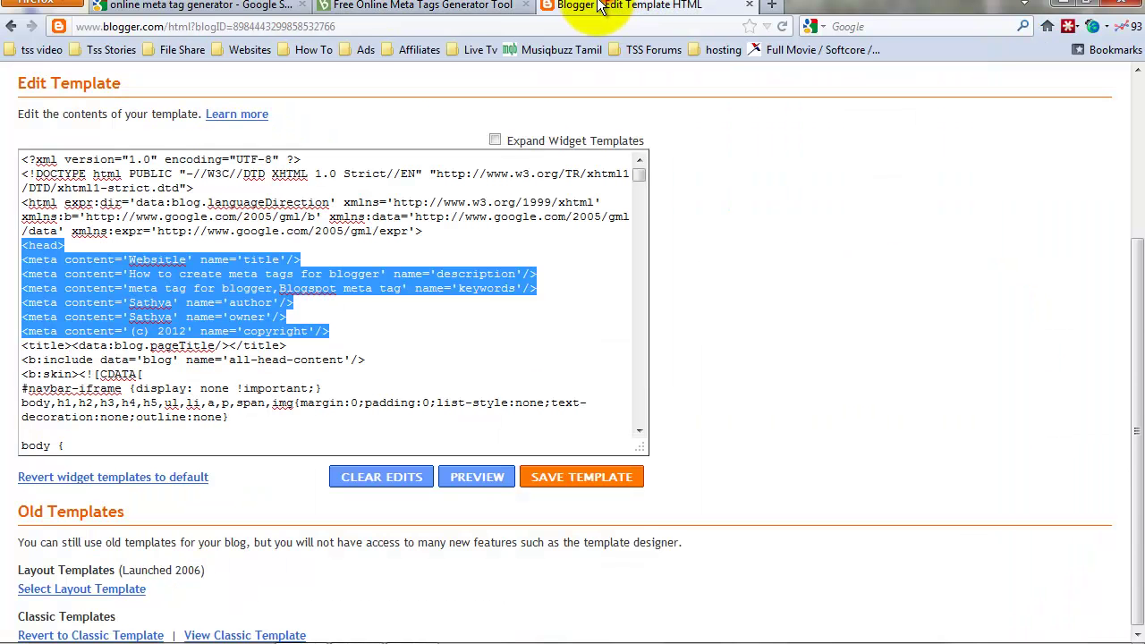
click(445, 5)
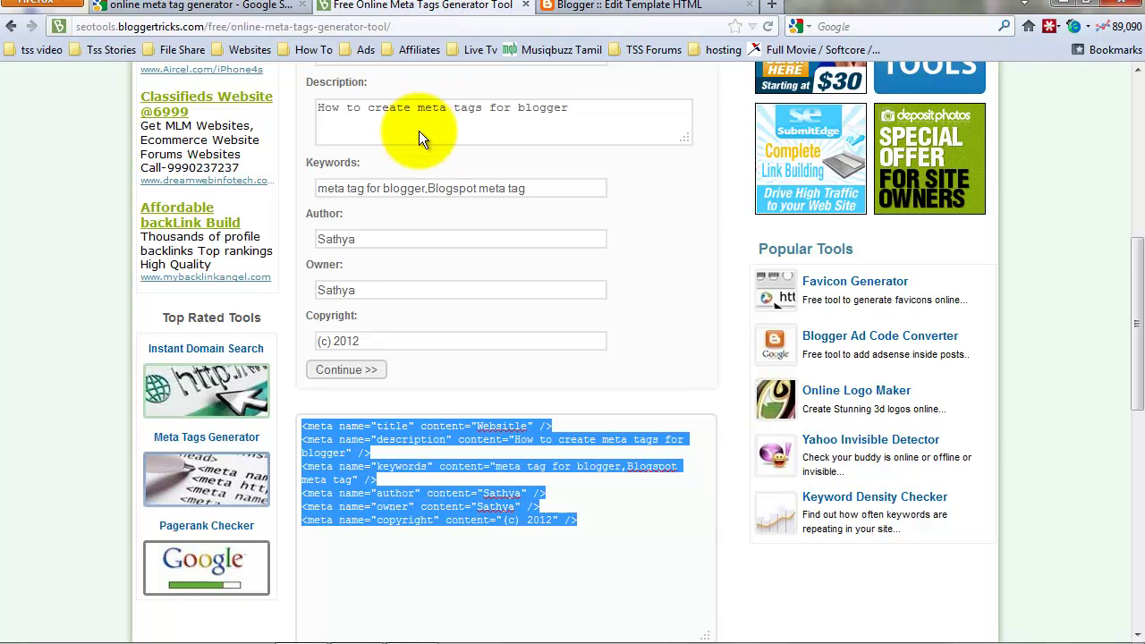
scroll(419, 130, up, 4)
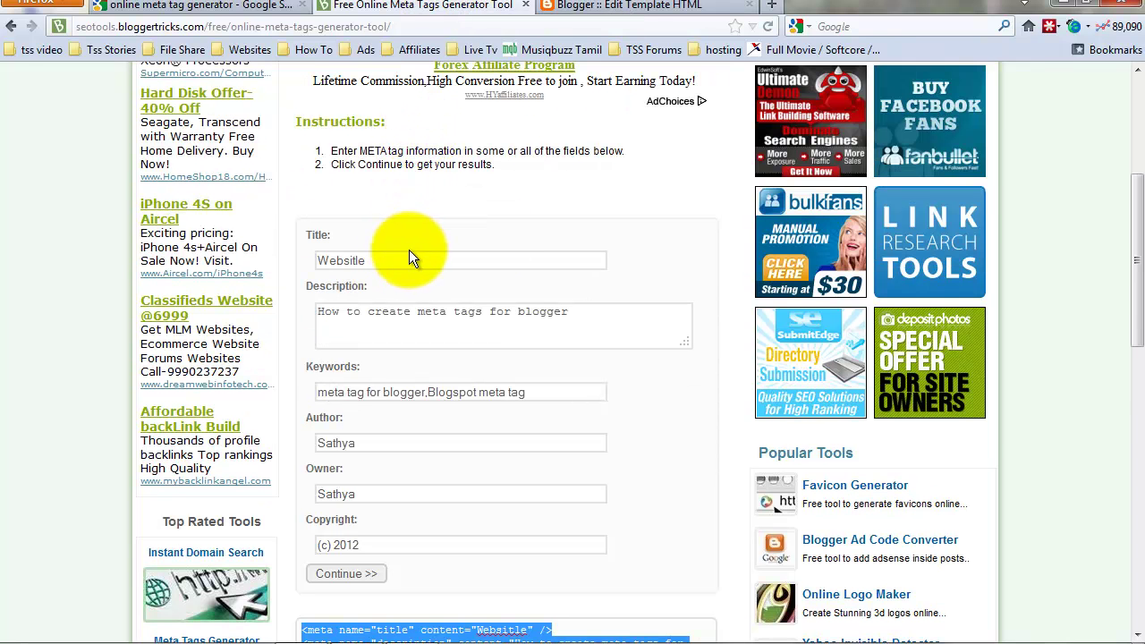
click(586, 11)
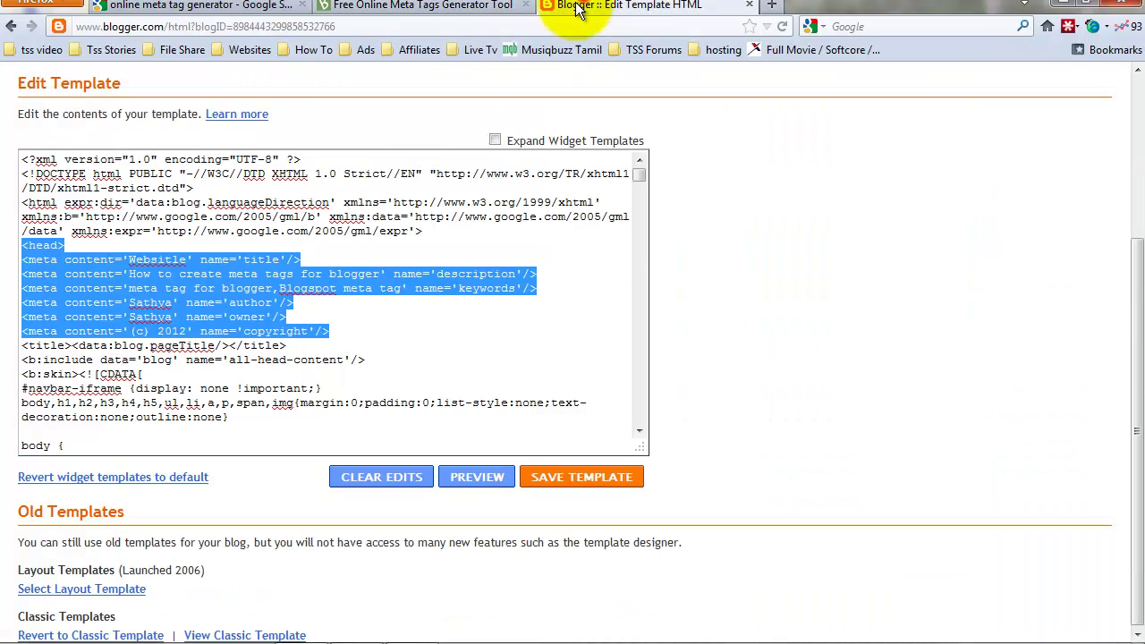
click(340, 301)
click(440, 6)
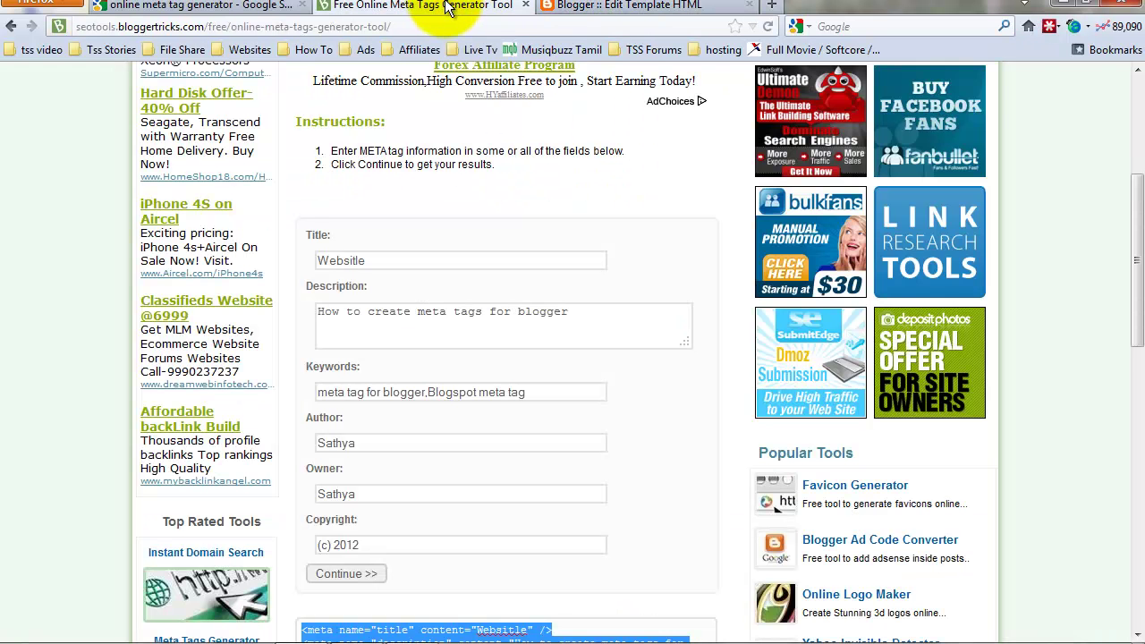
scroll(487, 275, down, 5)
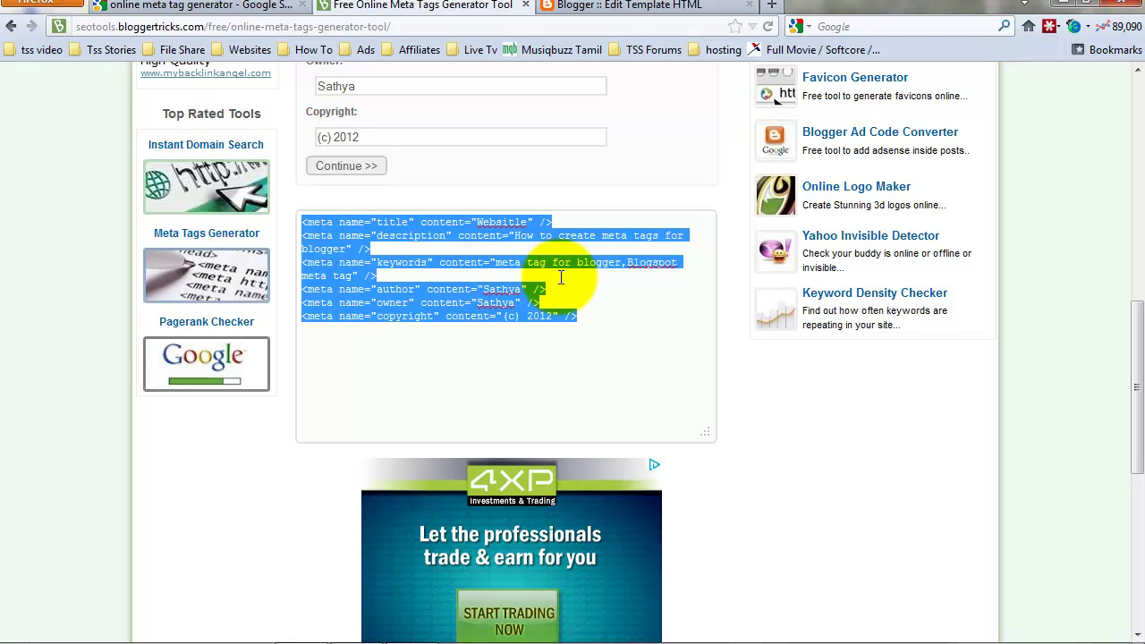
Dismiss the Windows prompt, delete the six meta tag lines after <head>, and save the template
click(640, 6)
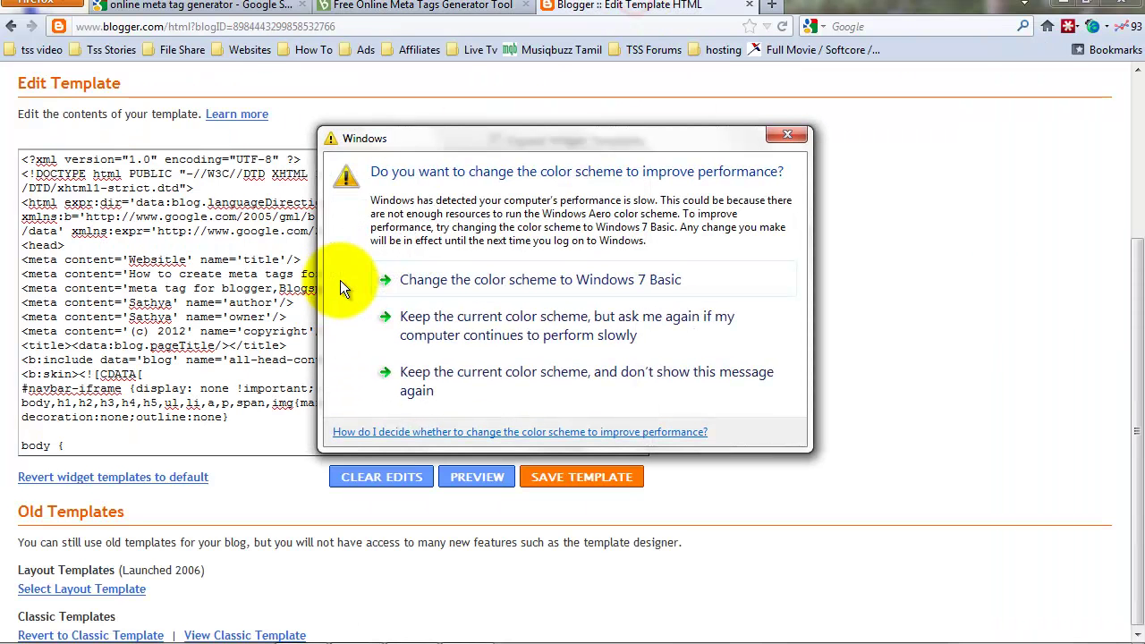
click(787, 134)
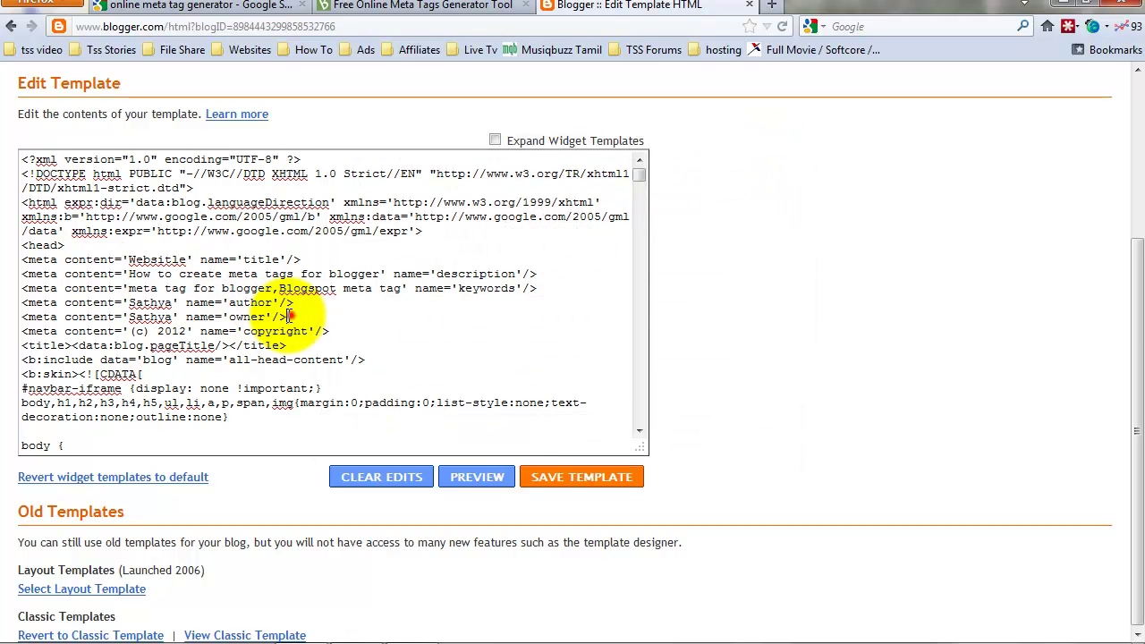
drag(288, 317, 255, 319)
mouse_move(330, 332)
mouse_down()
mouse_move(108, 303)
mouse_move(23, 259)
mouse_up()
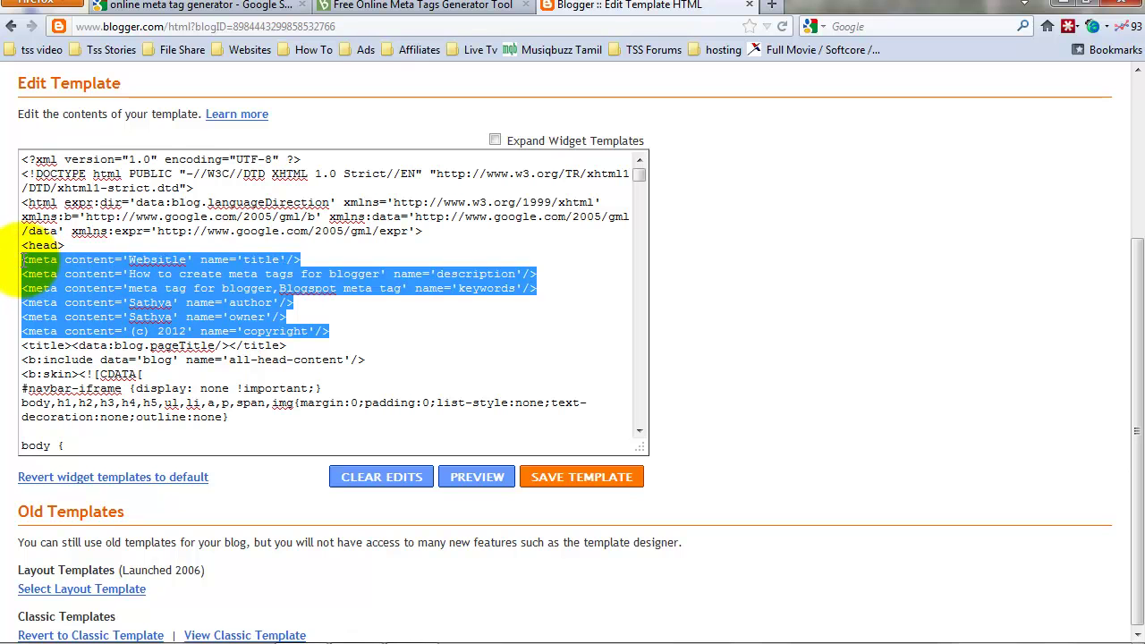
key(Delete)
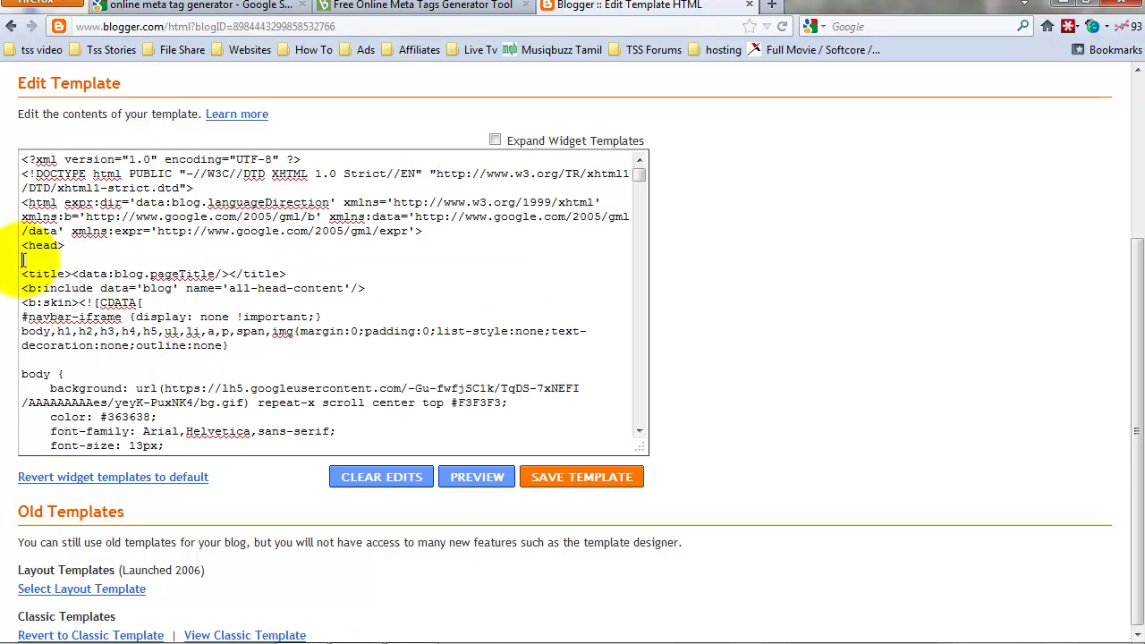
click(583, 483)
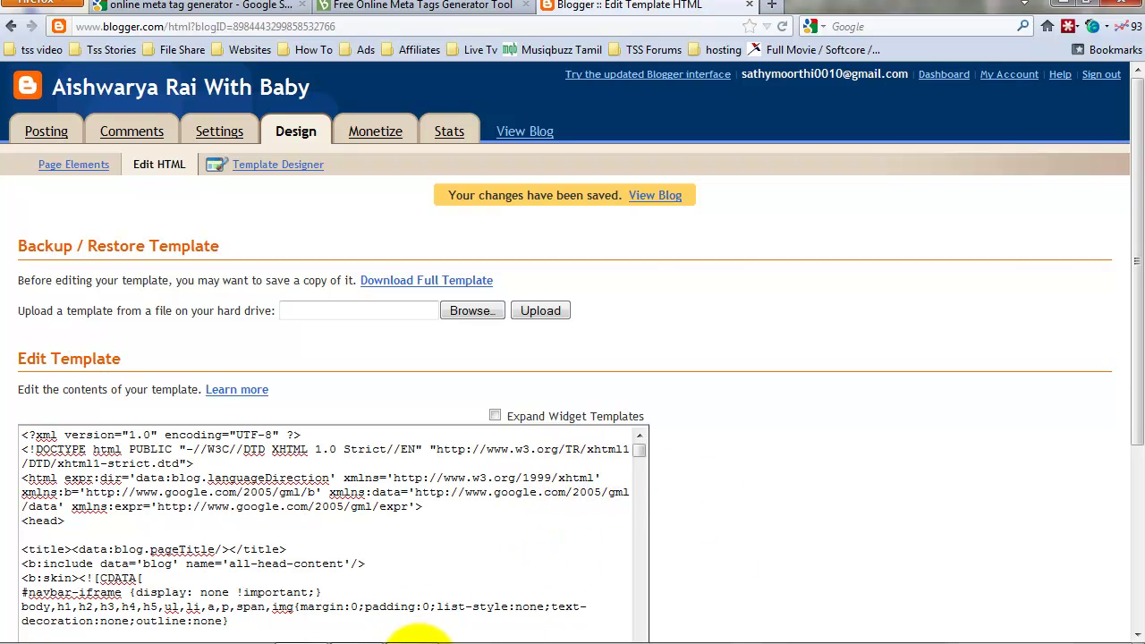
Confirm the template is saved without the meta tags, then start a blank Firefox tab
click(416, 637)
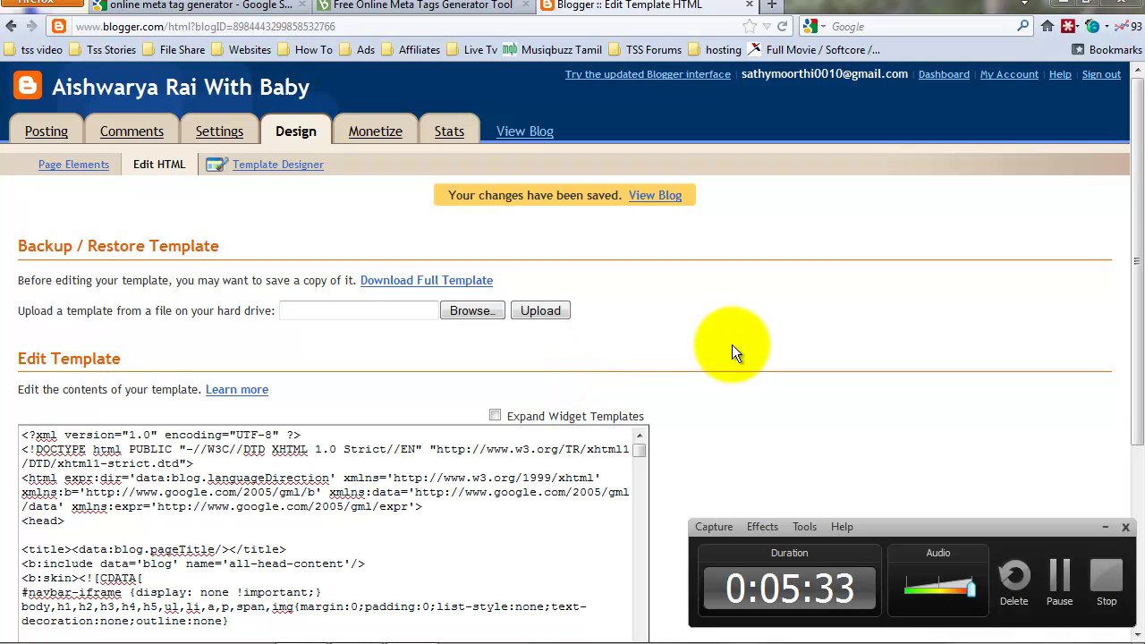
click(775, 5)
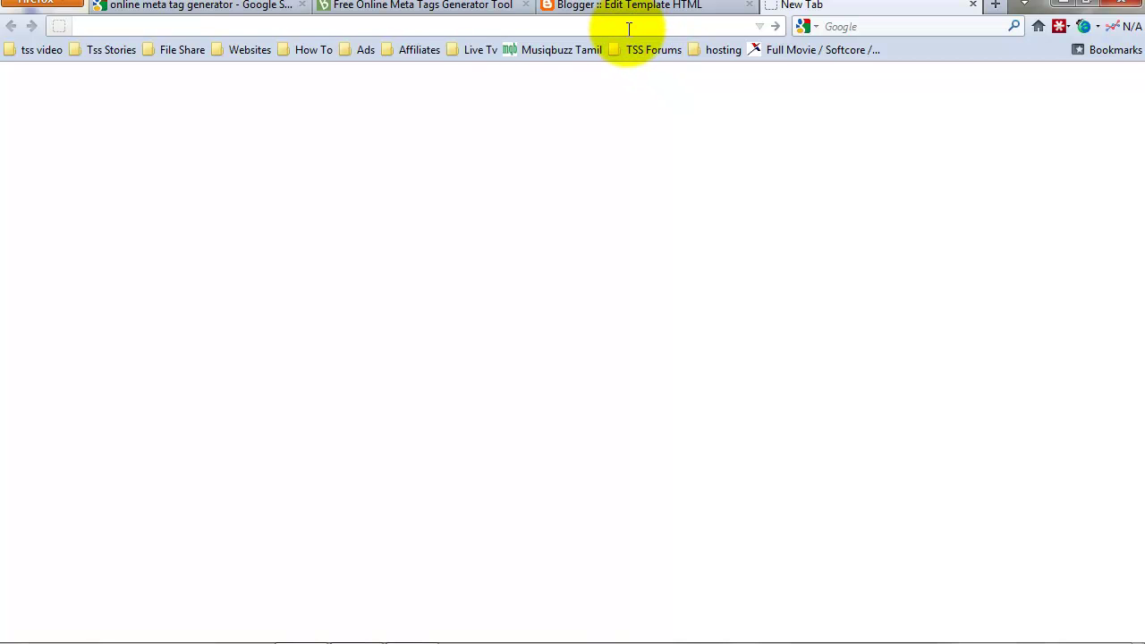
Visit youtube.com, play the Mark Henry vs Big Show video, then close that tab
text(youtube)
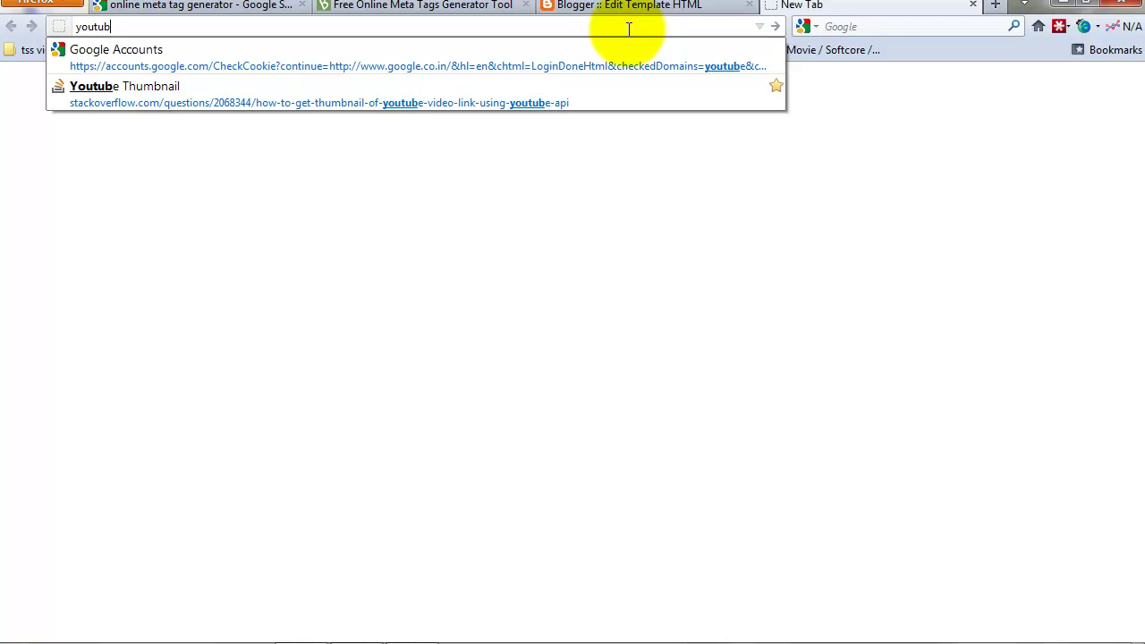
text(.)
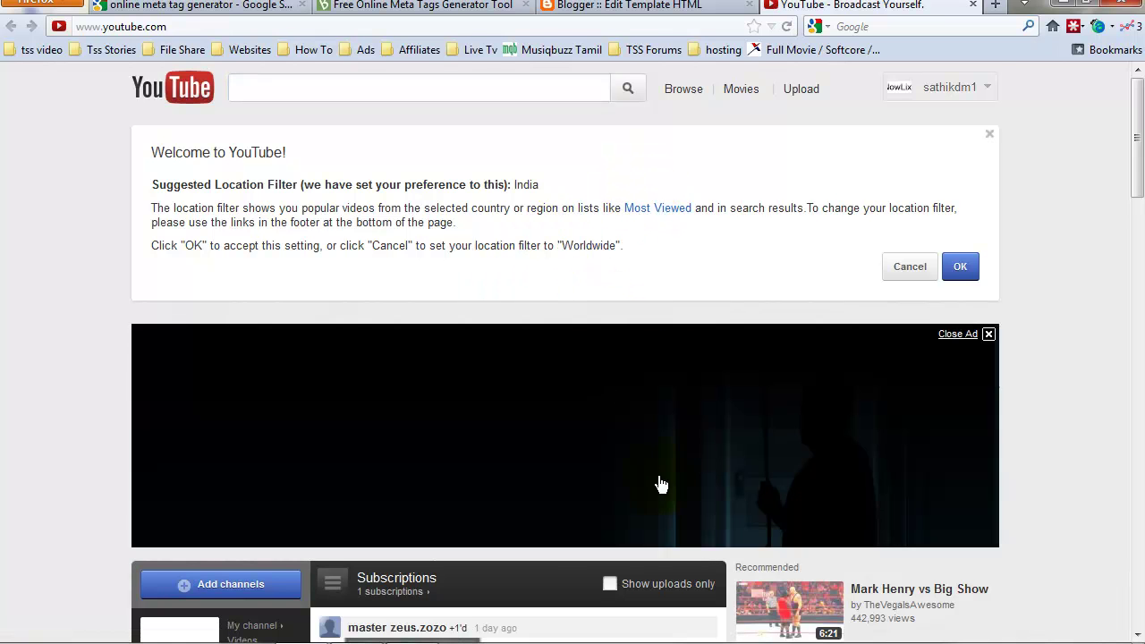
scroll(680, 496, down, 4)
click(861, 385)
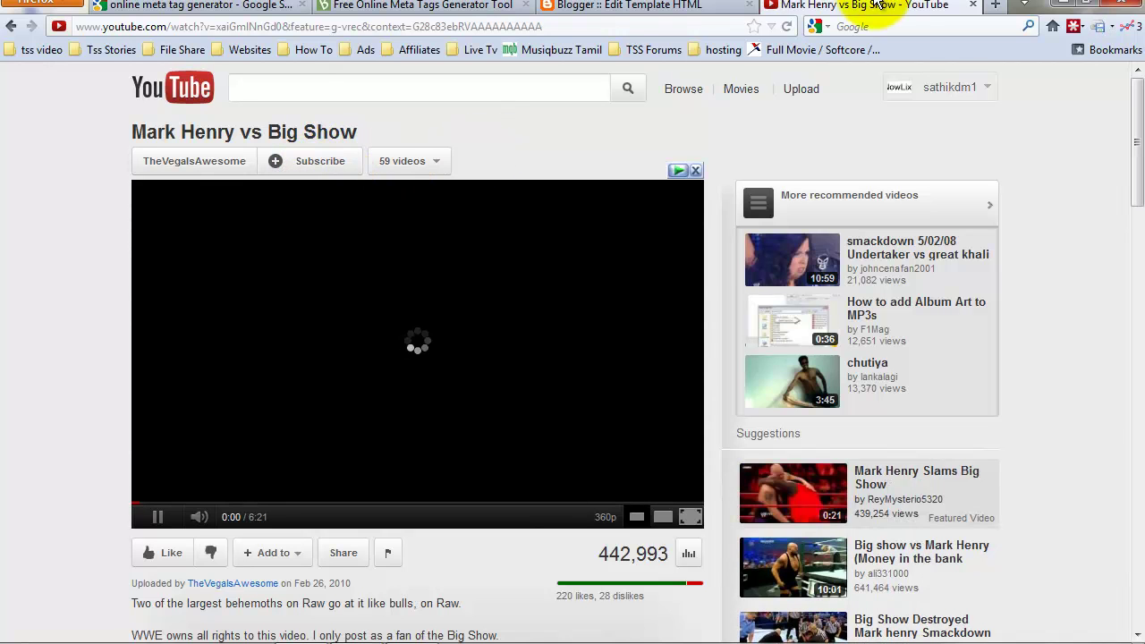
click(973, 4)
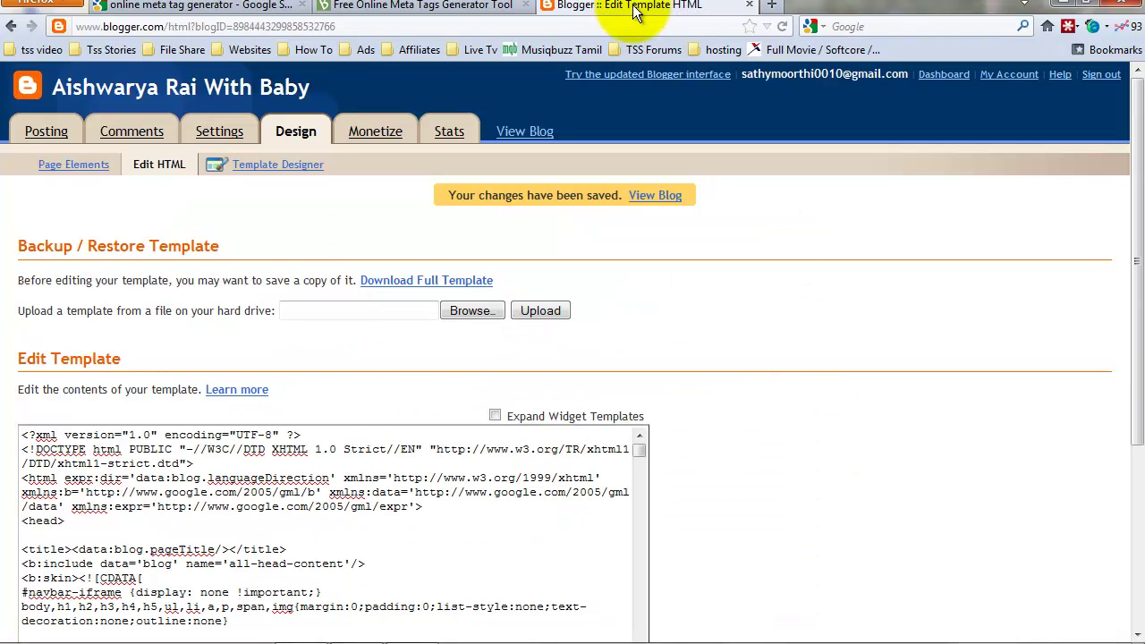